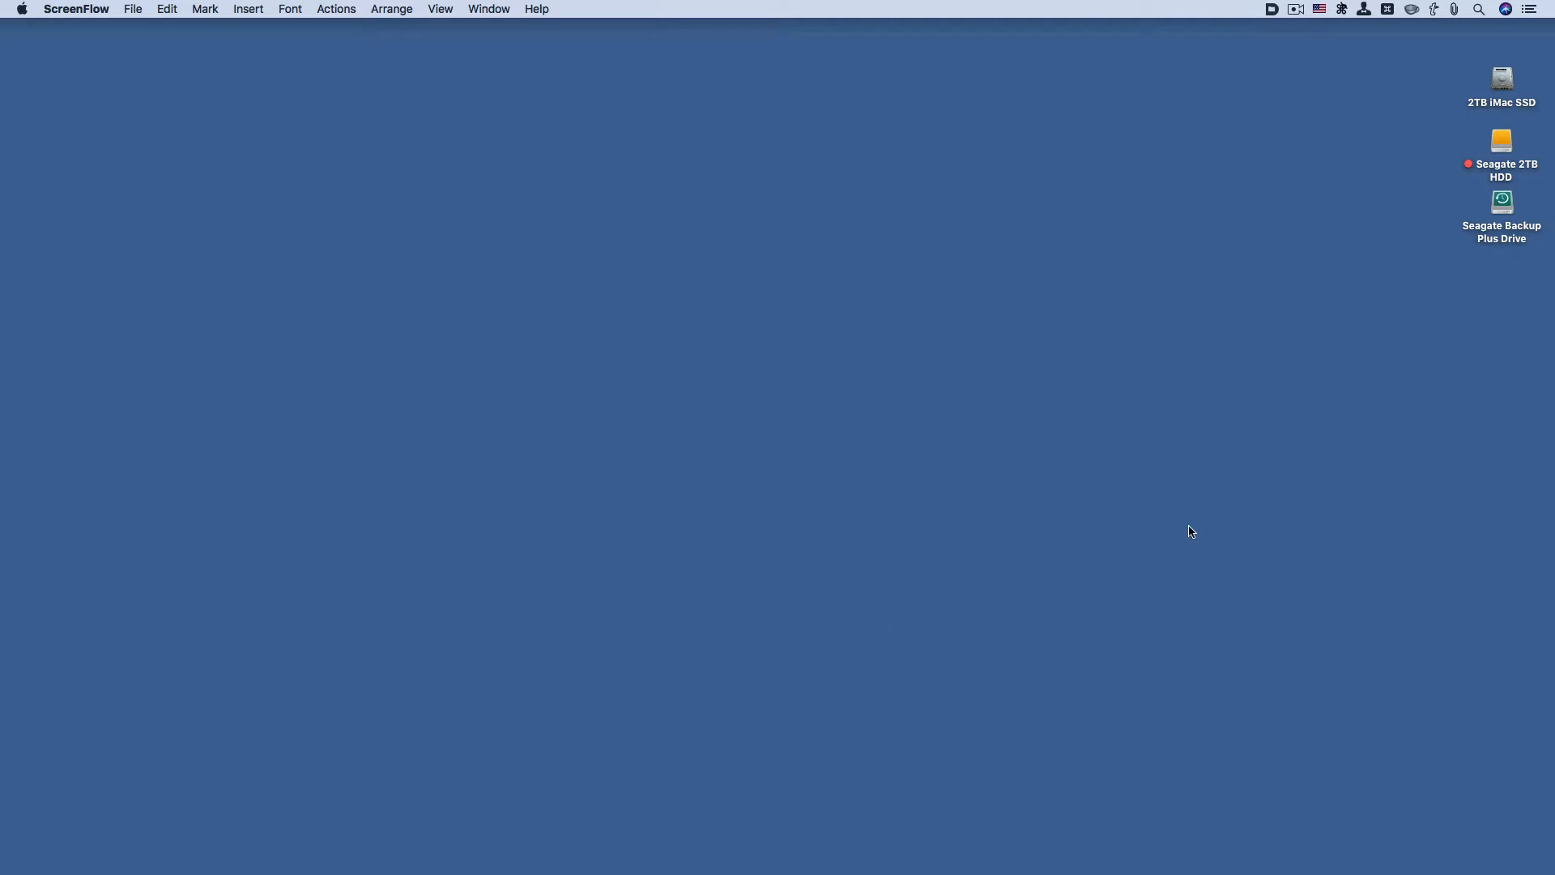
Switch to Chrome to read the YouTube comment asking for a desktop alias of a folder, and minimize the window.
mouse_move(1552, 500)
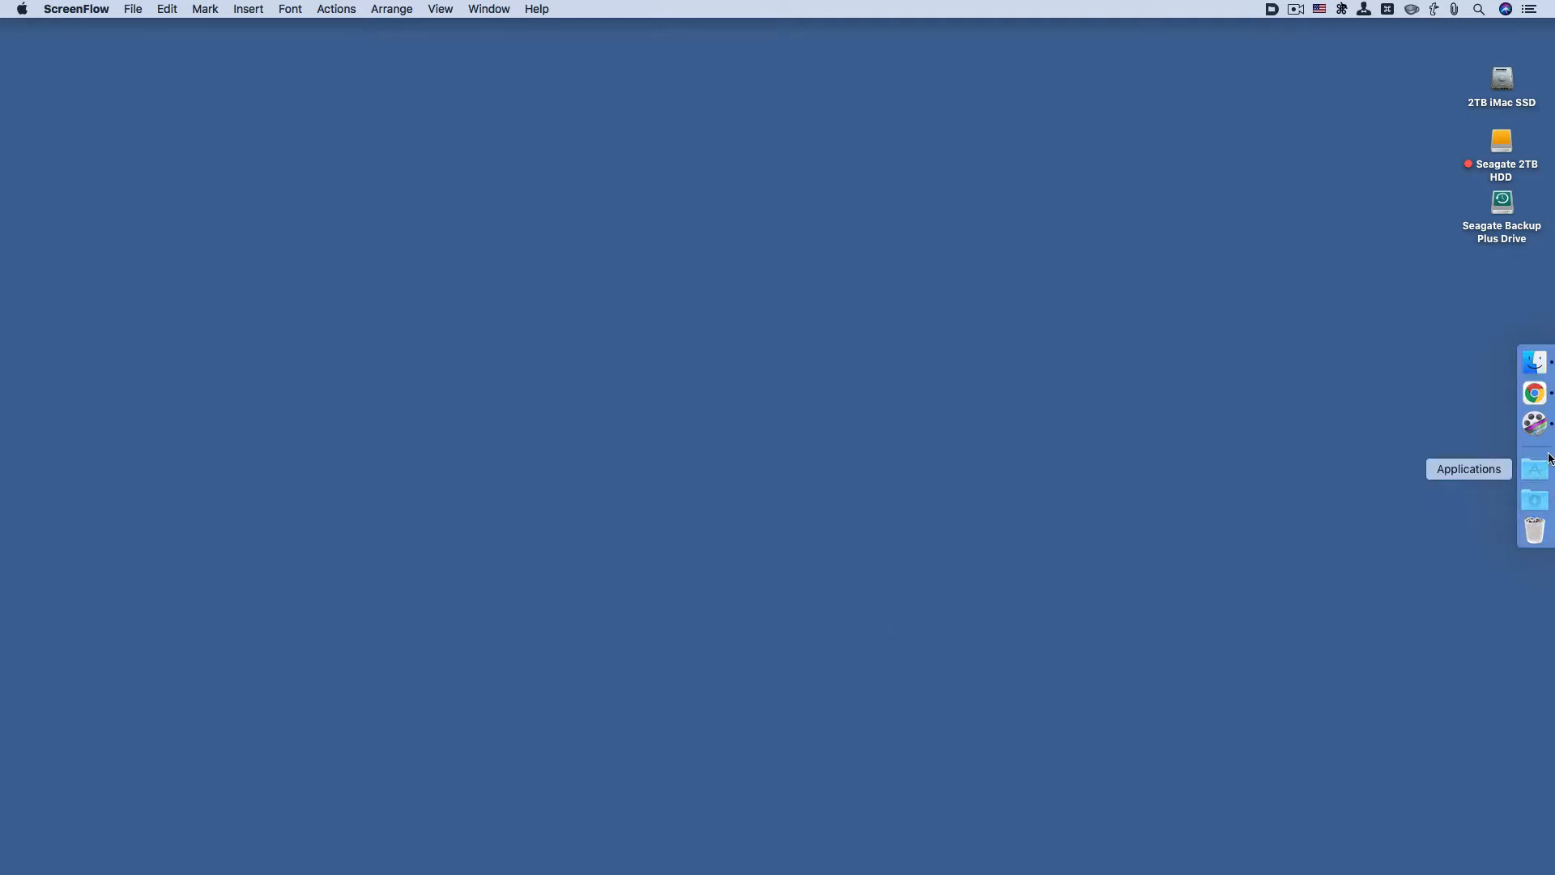
click(1543, 397)
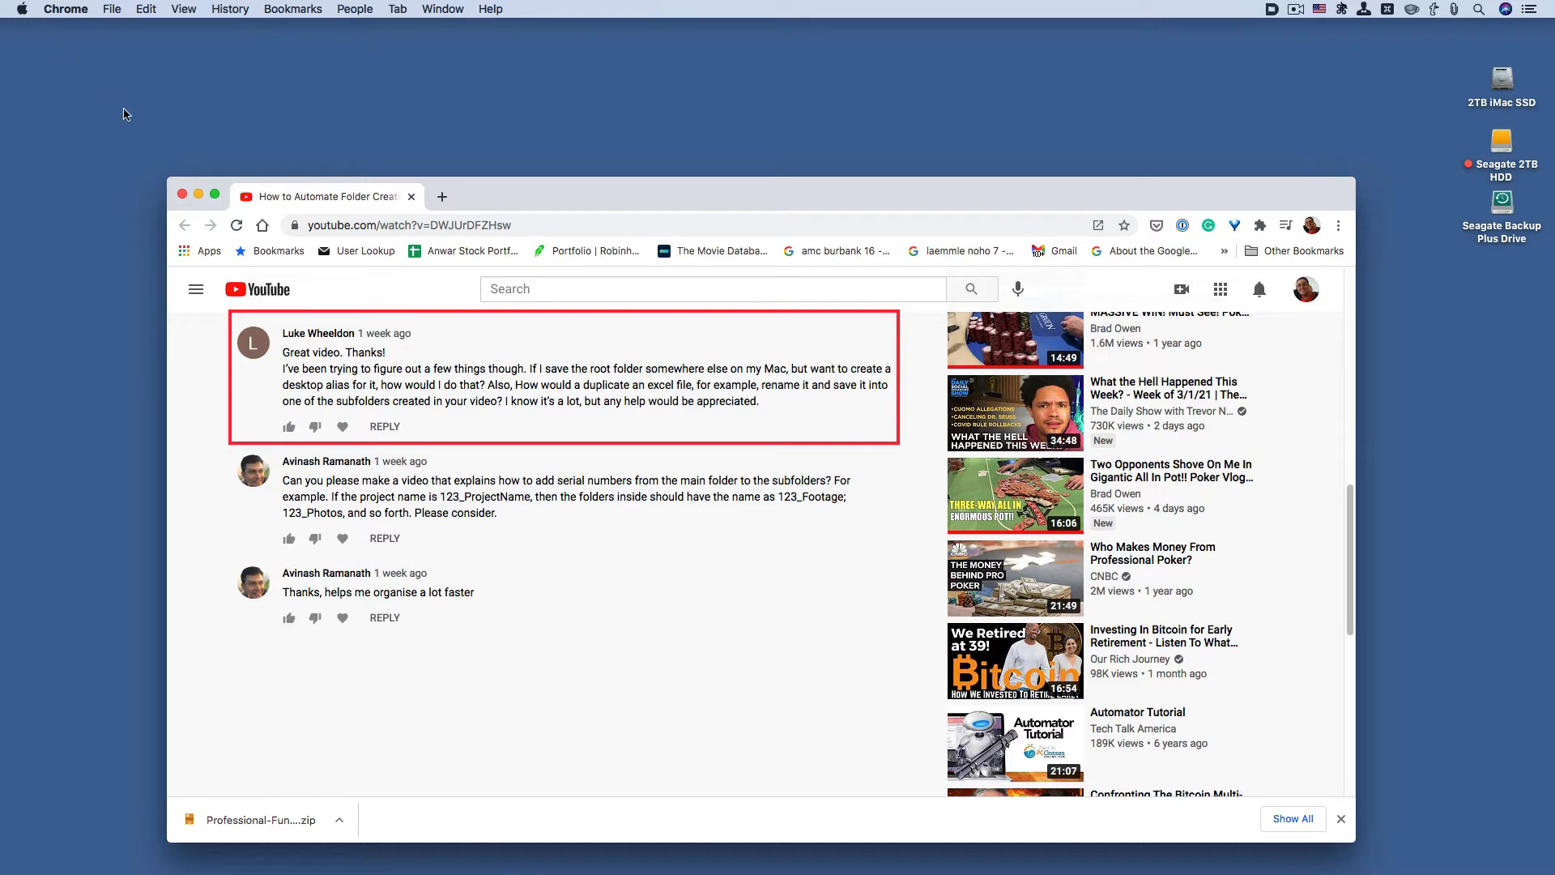
click(199, 196)
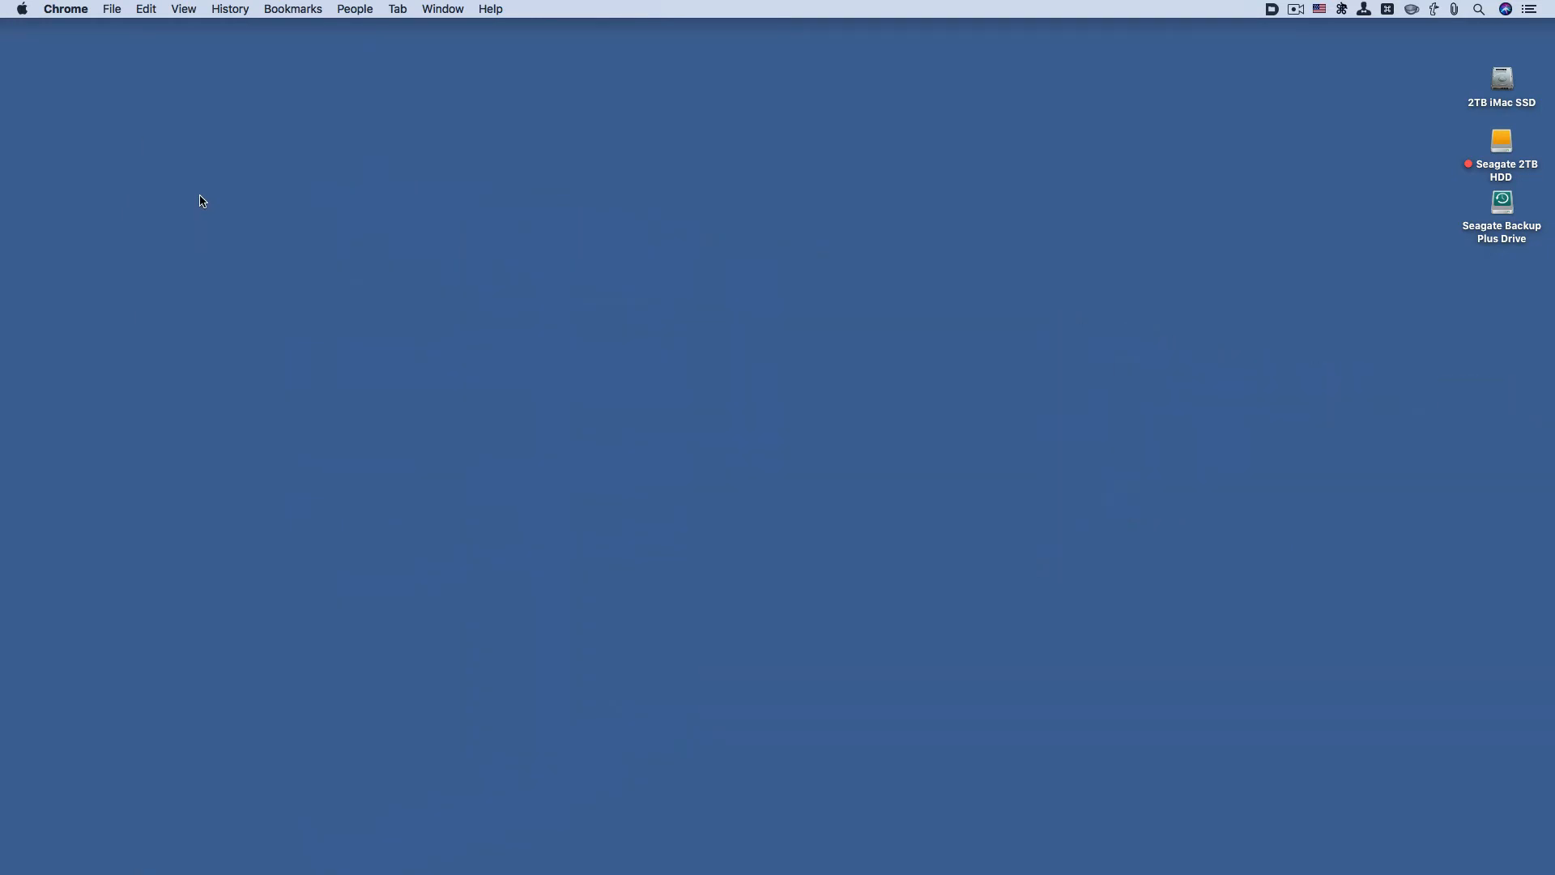
Launch Automator and create a new document of the Workflow type.
key(alt+space)
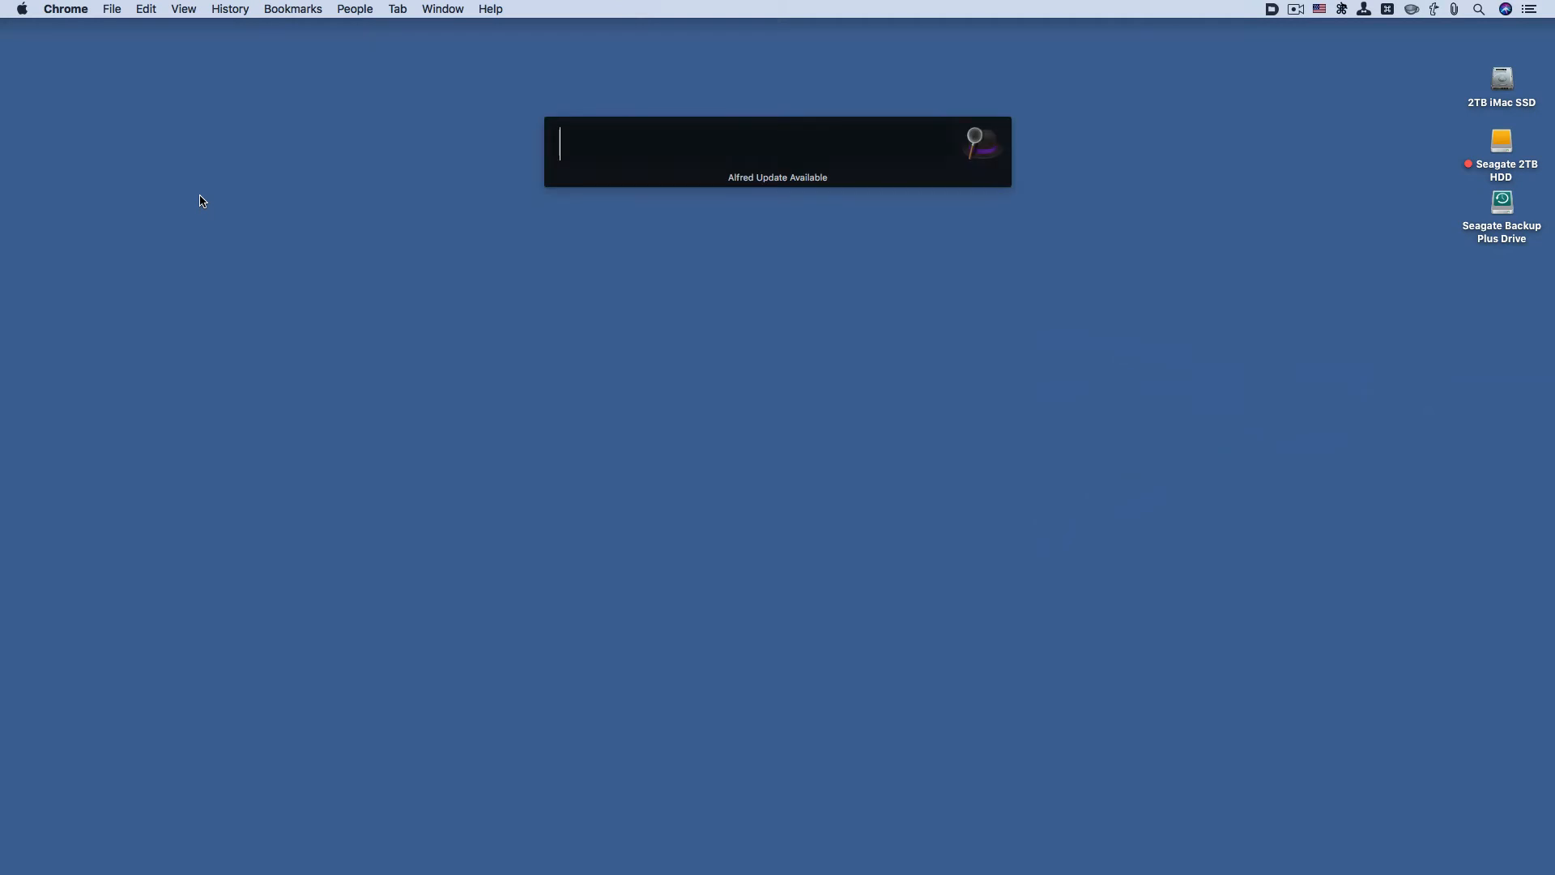
text(au)
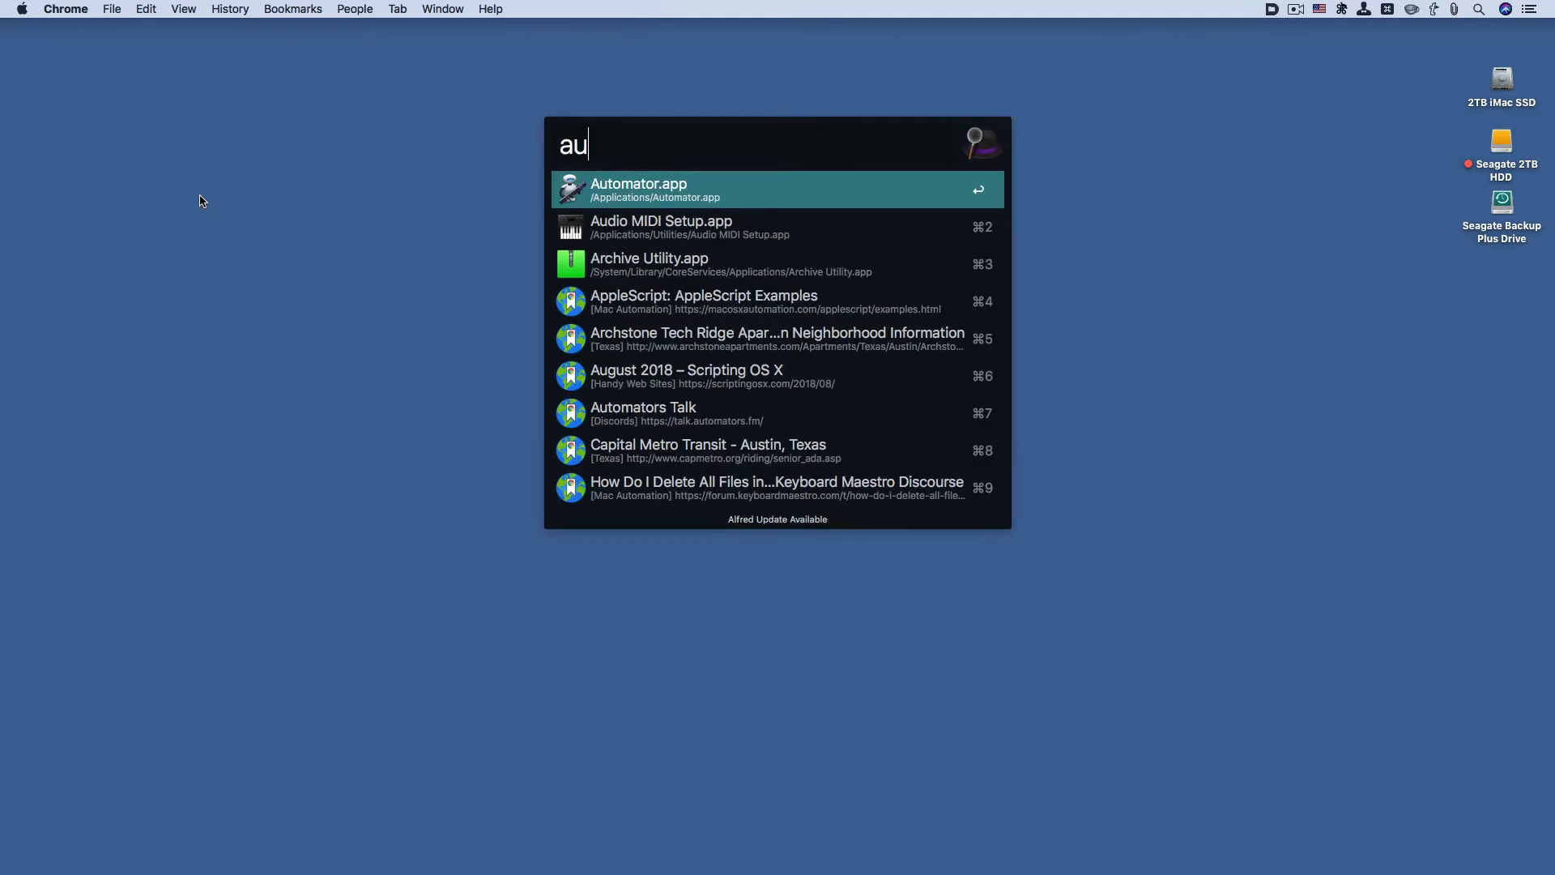
text(tom)
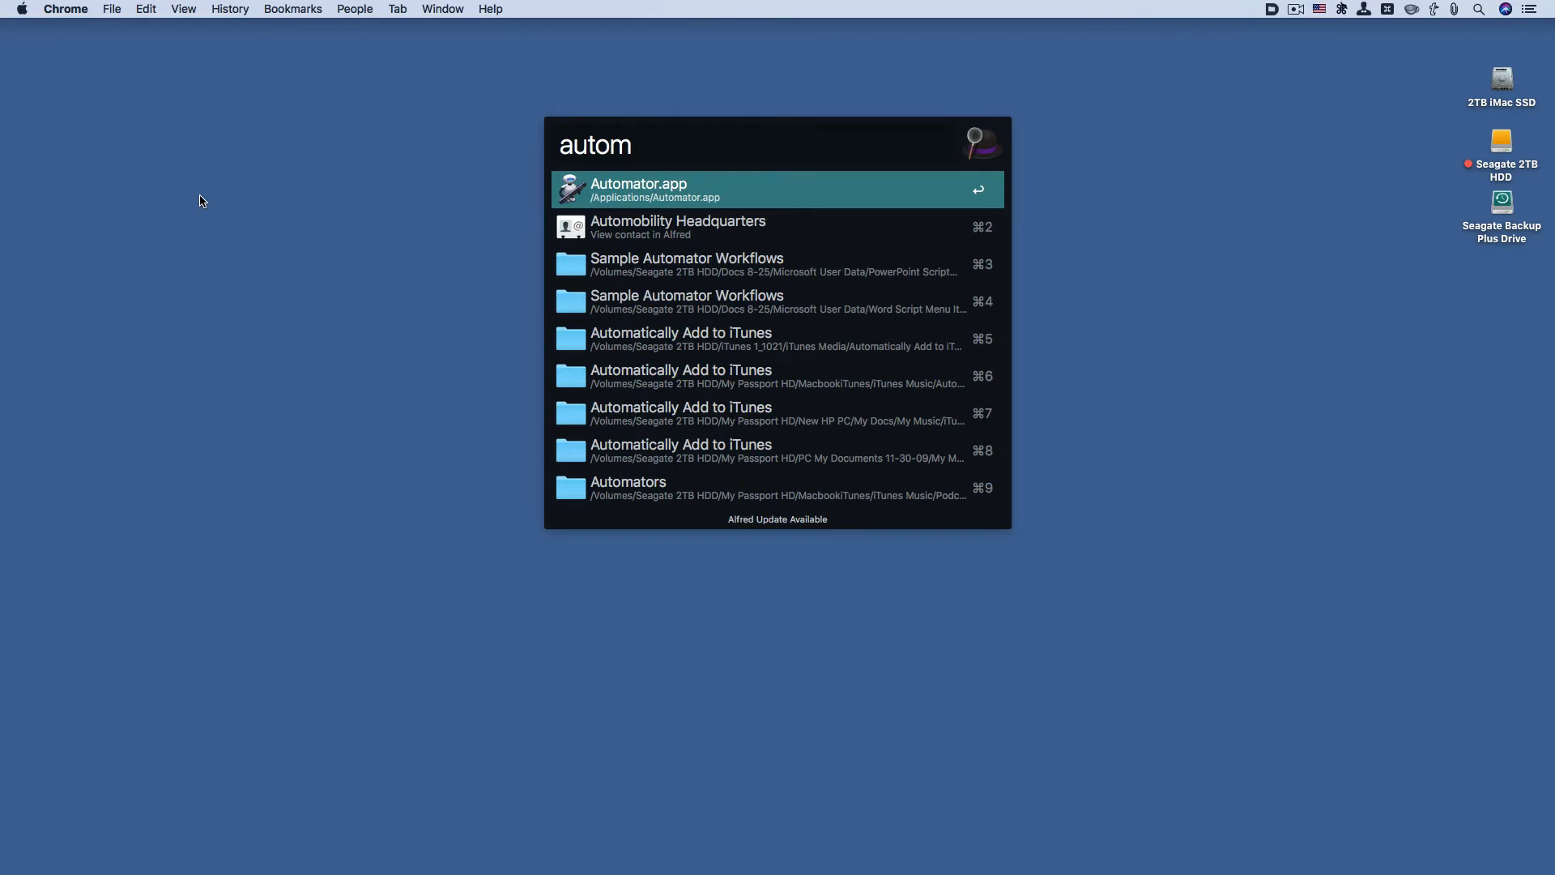
key(Return)
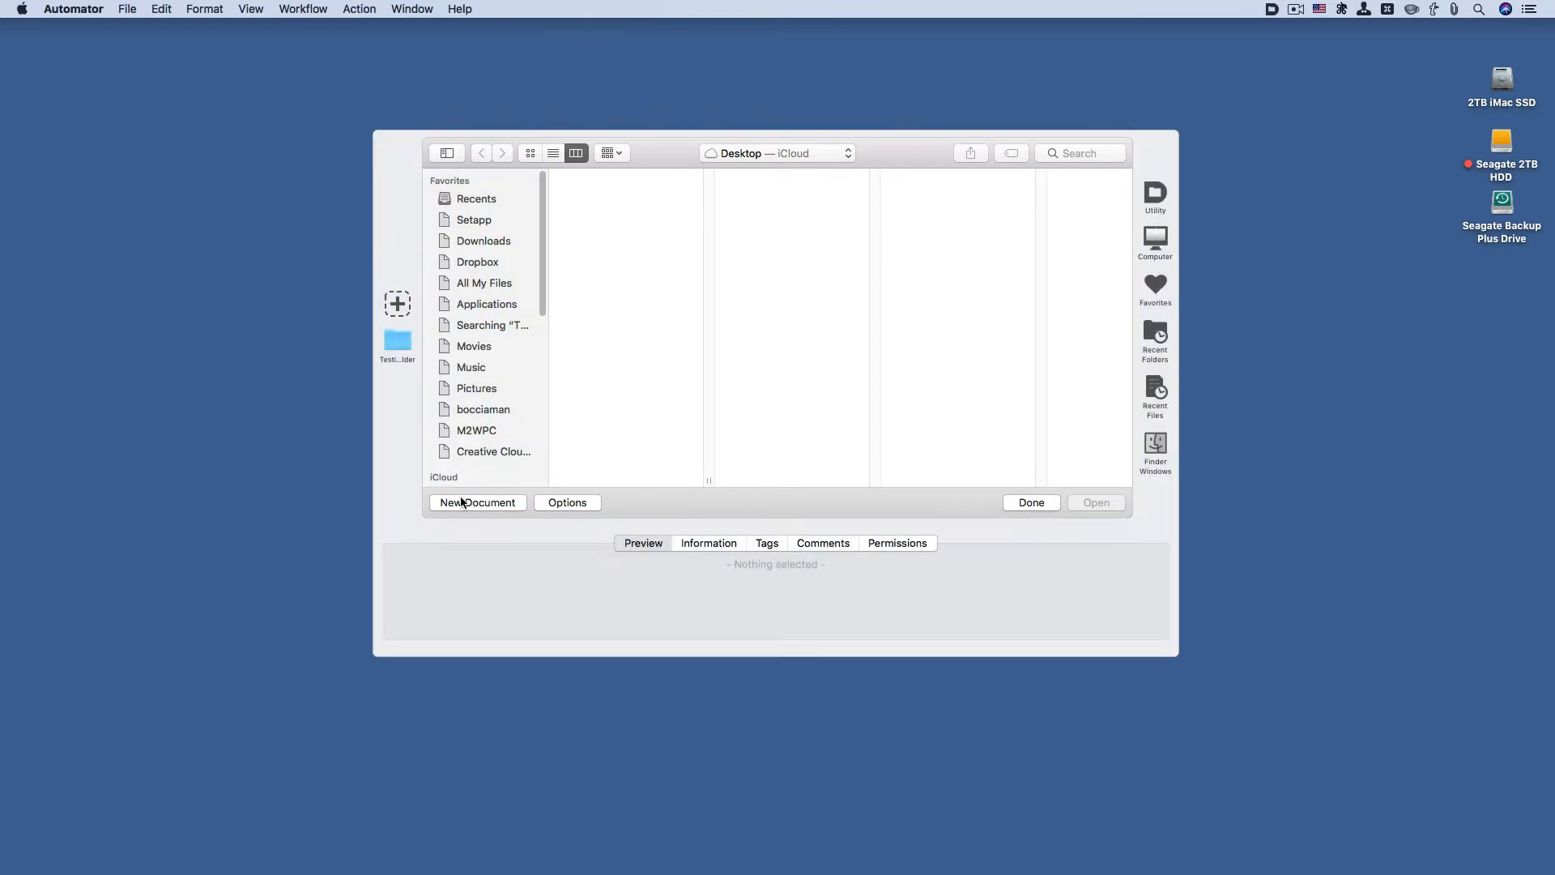
click(461, 501)
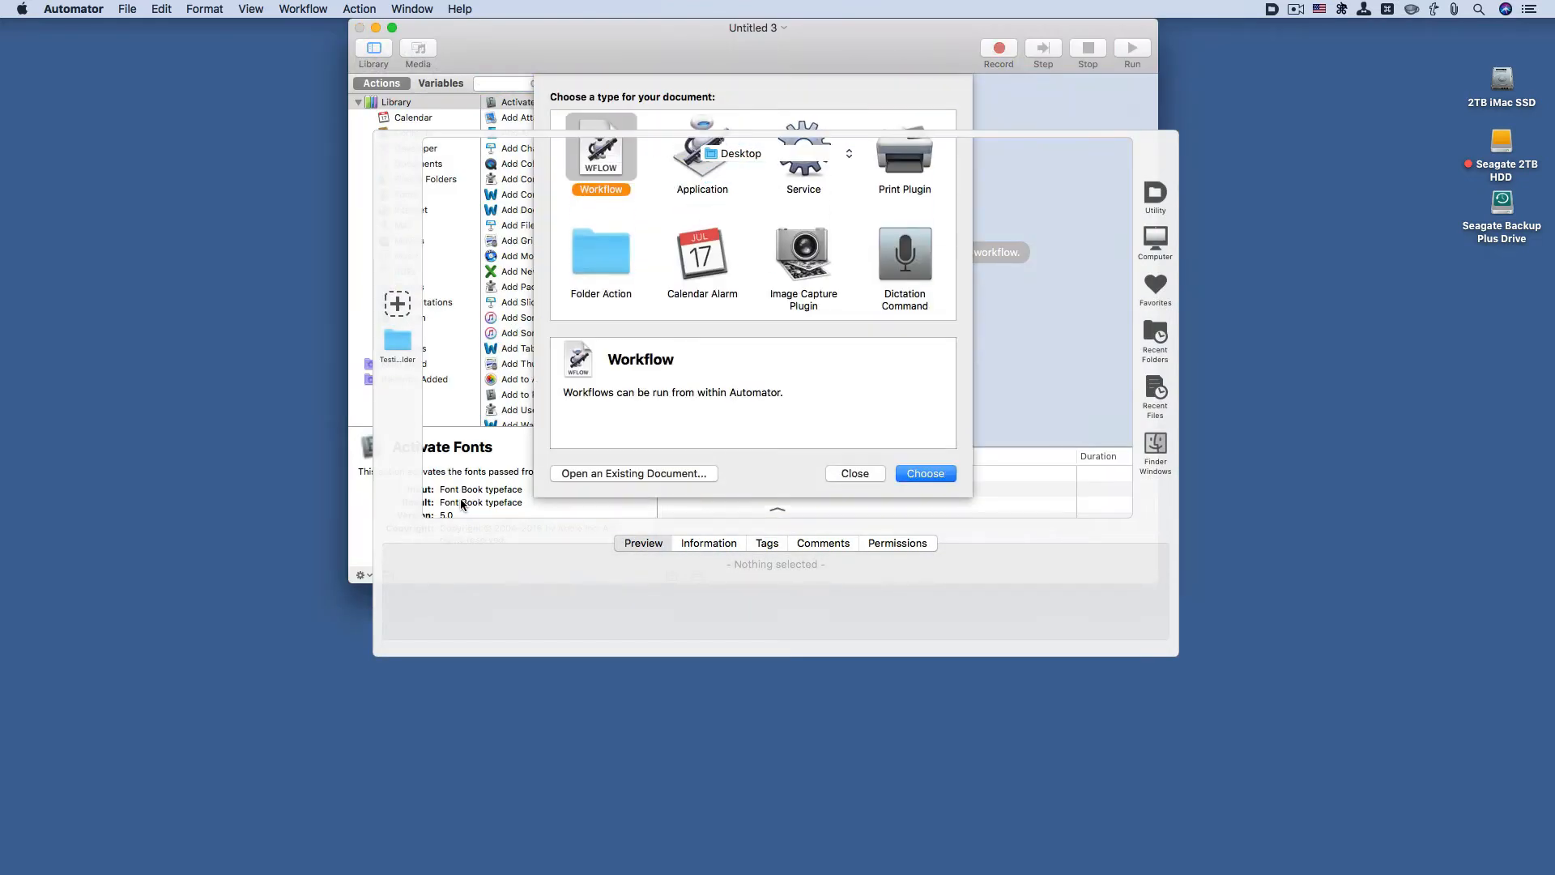
double_click(601, 150)
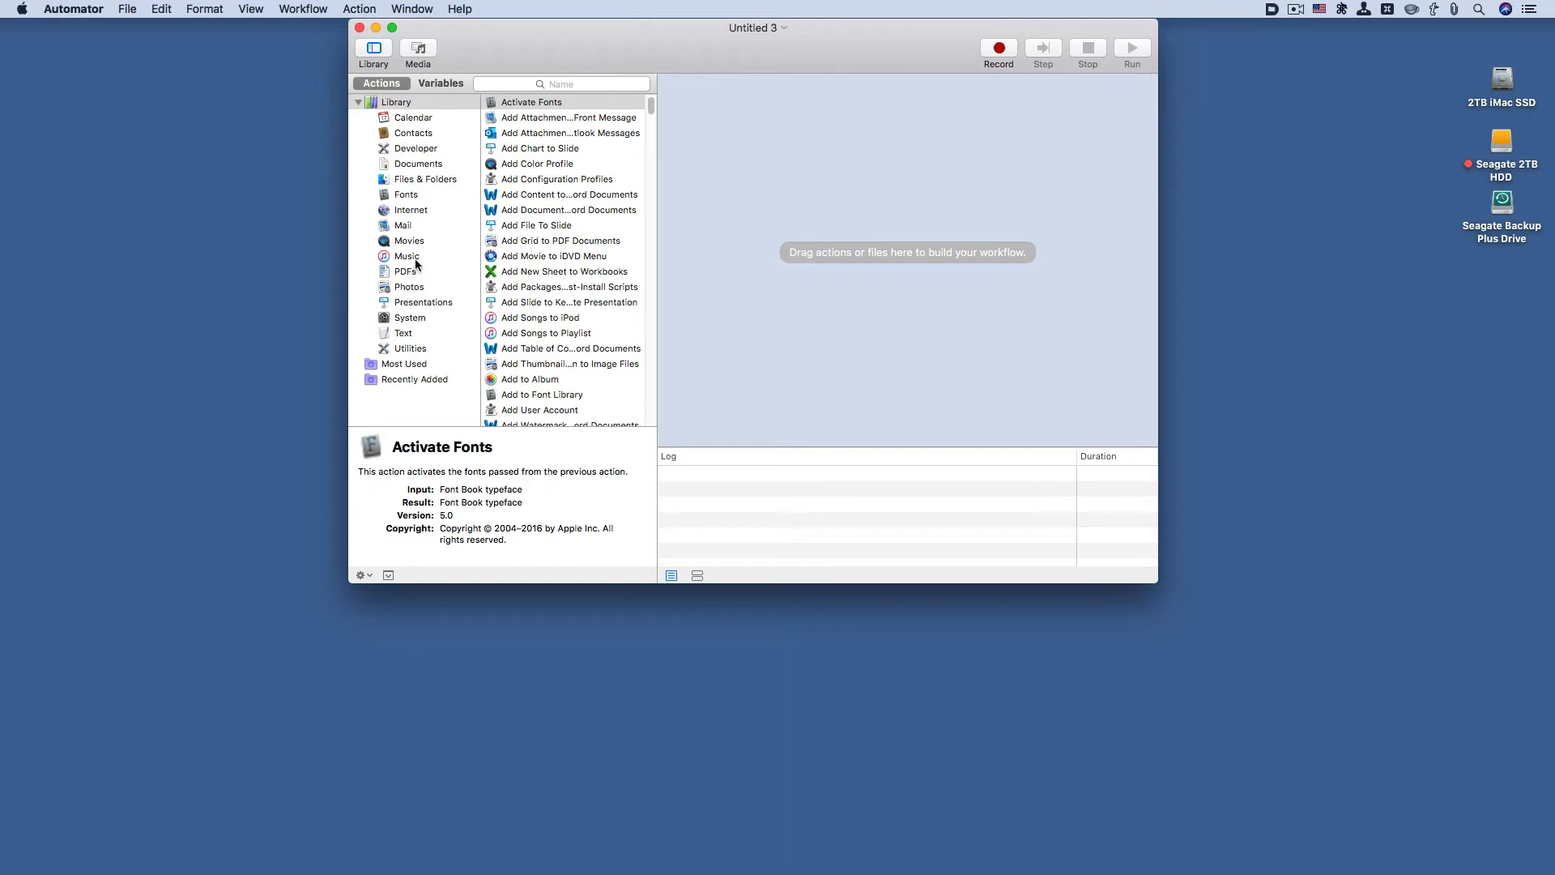
Add a New Folder action from Files & Folders, naming the folder TestVid and locating it in the user's home folder.
click(418, 178)
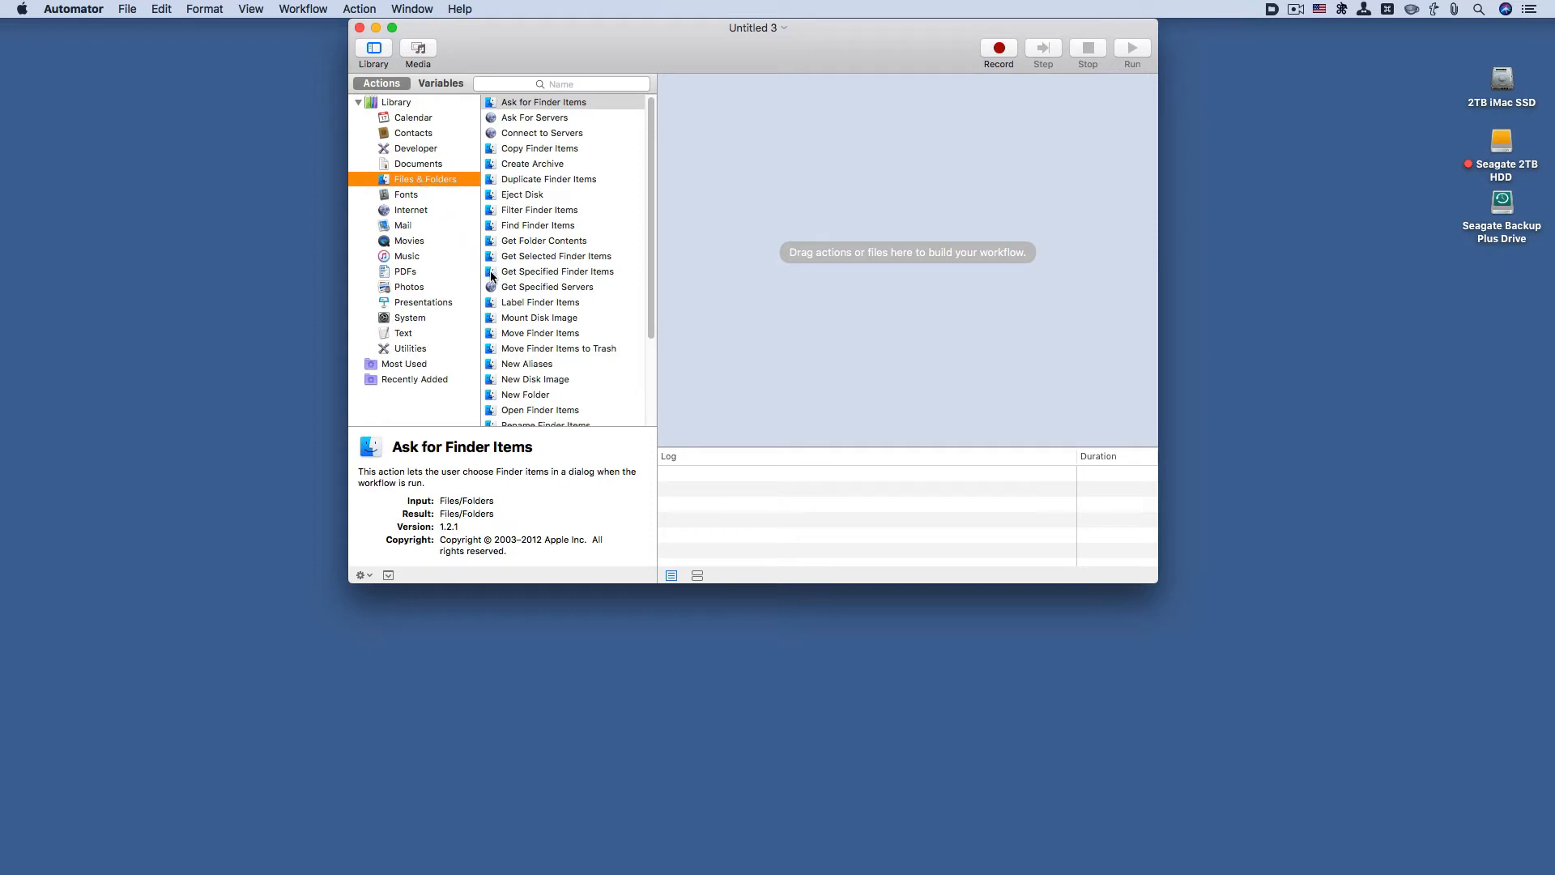
double_click(527, 396)
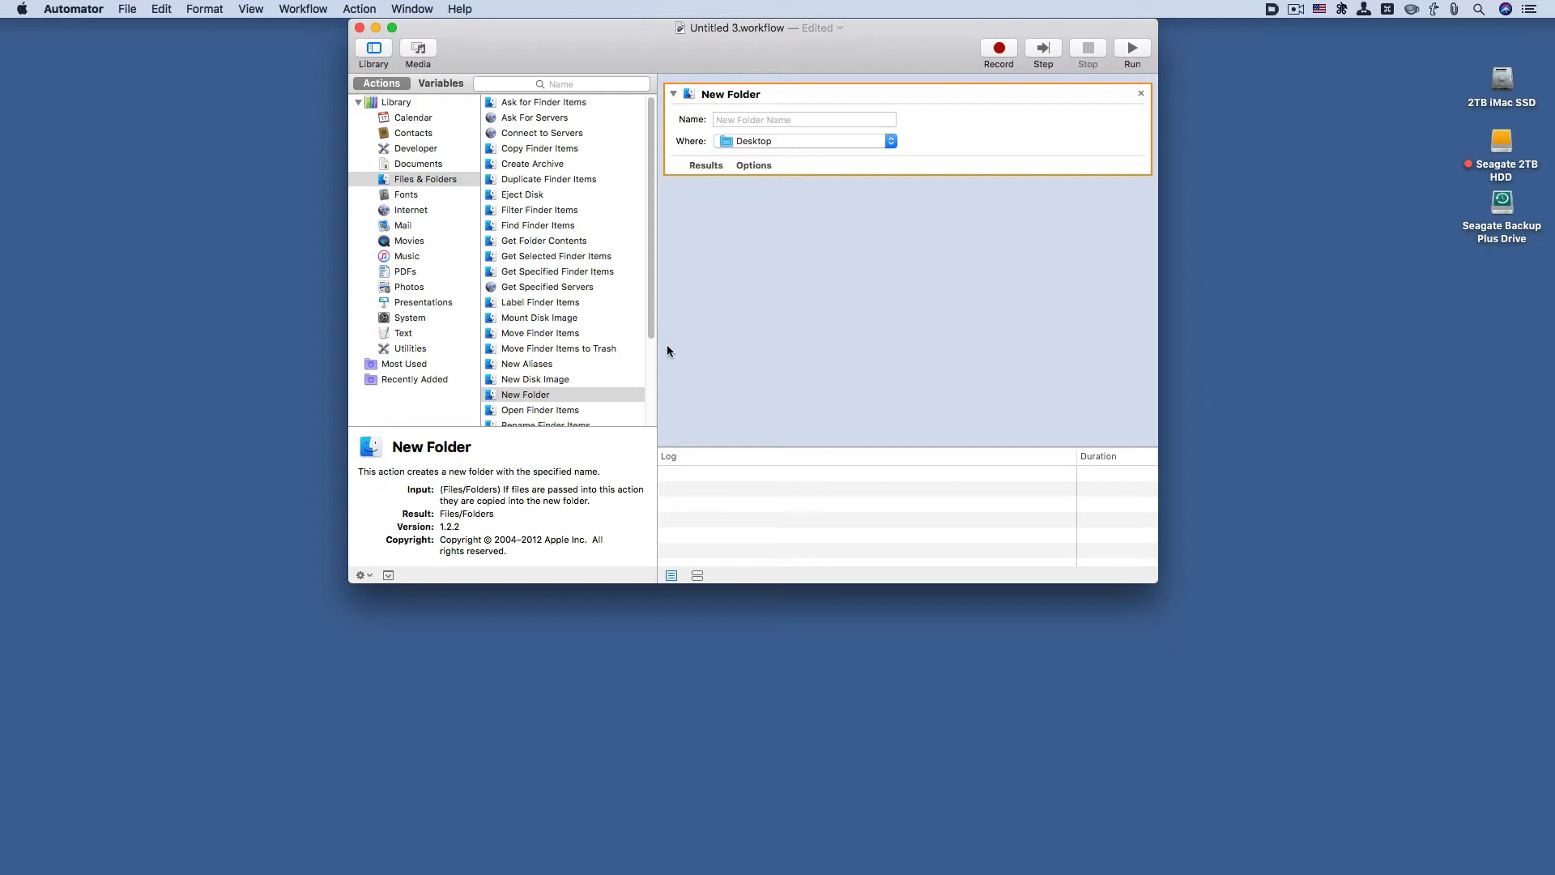
click(771, 120)
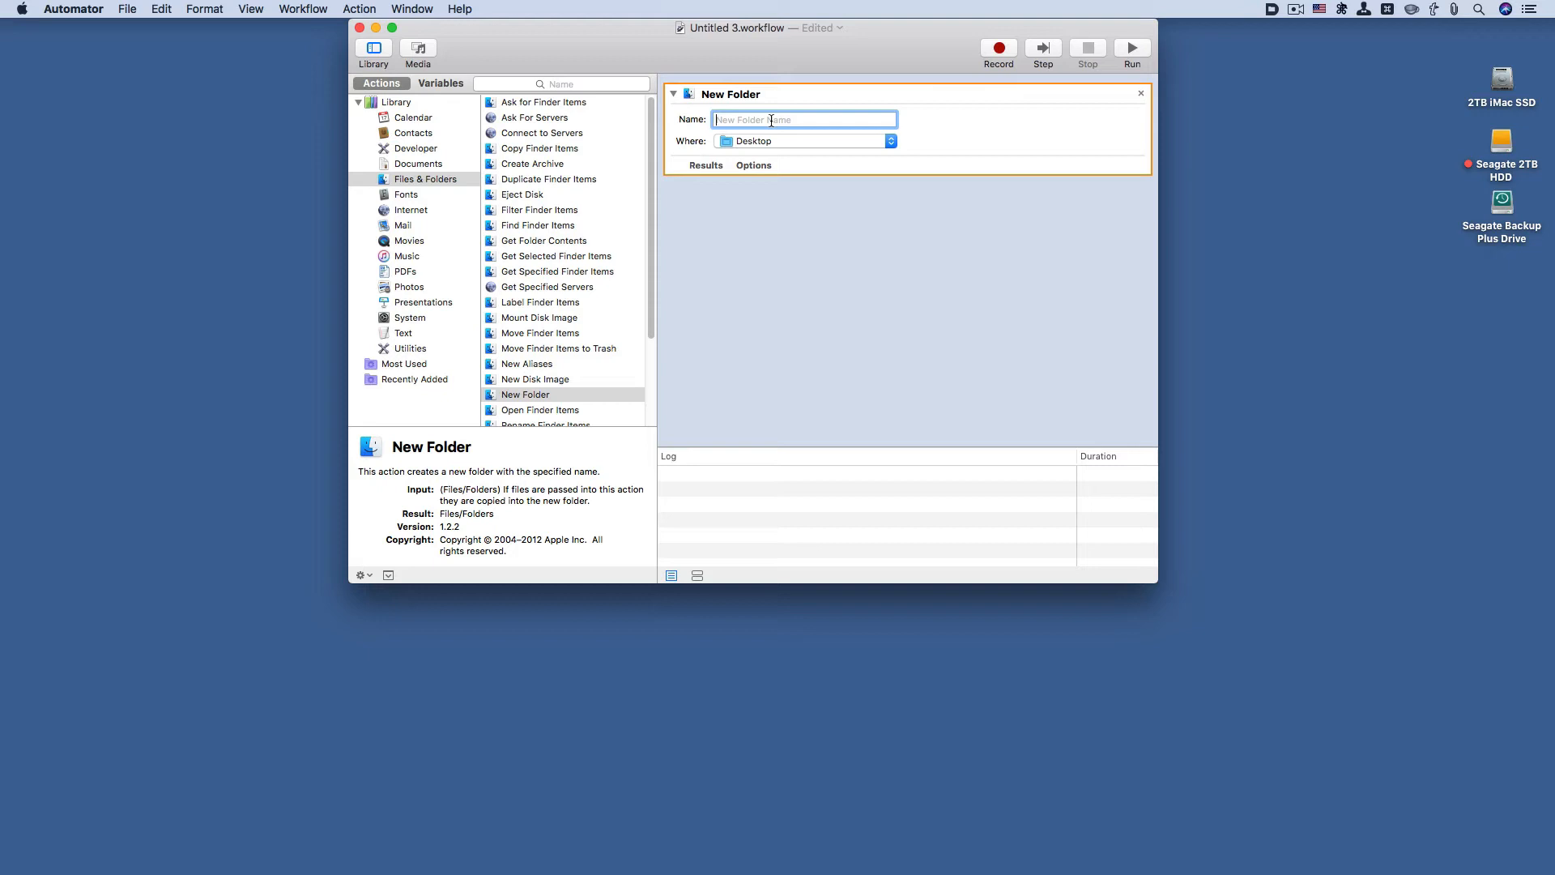
text(T)
text(estVid)
click(784, 143)
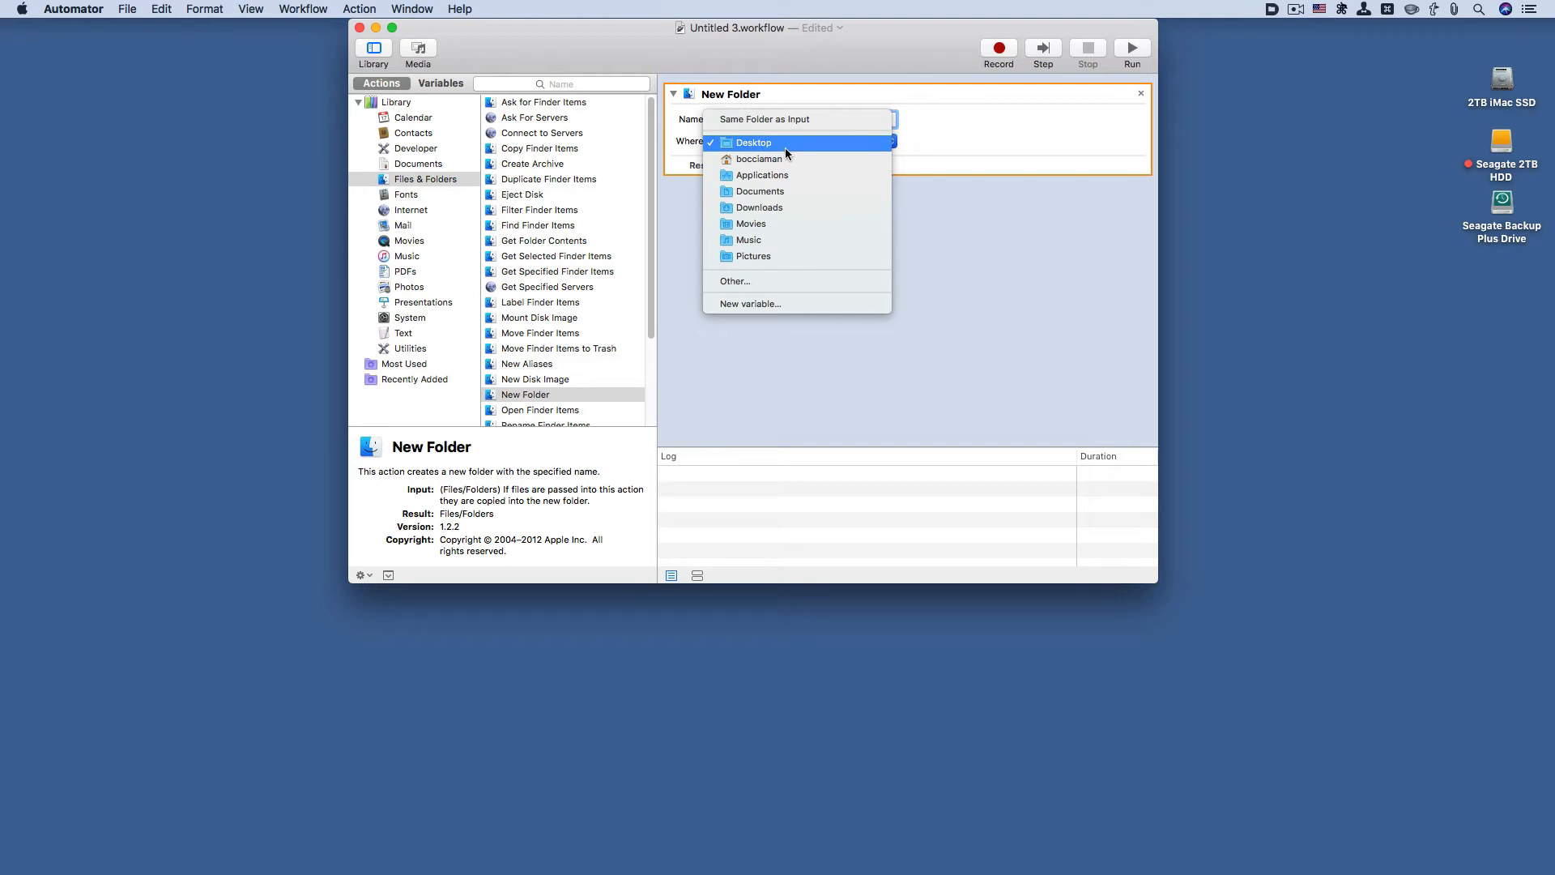
click(785, 159)
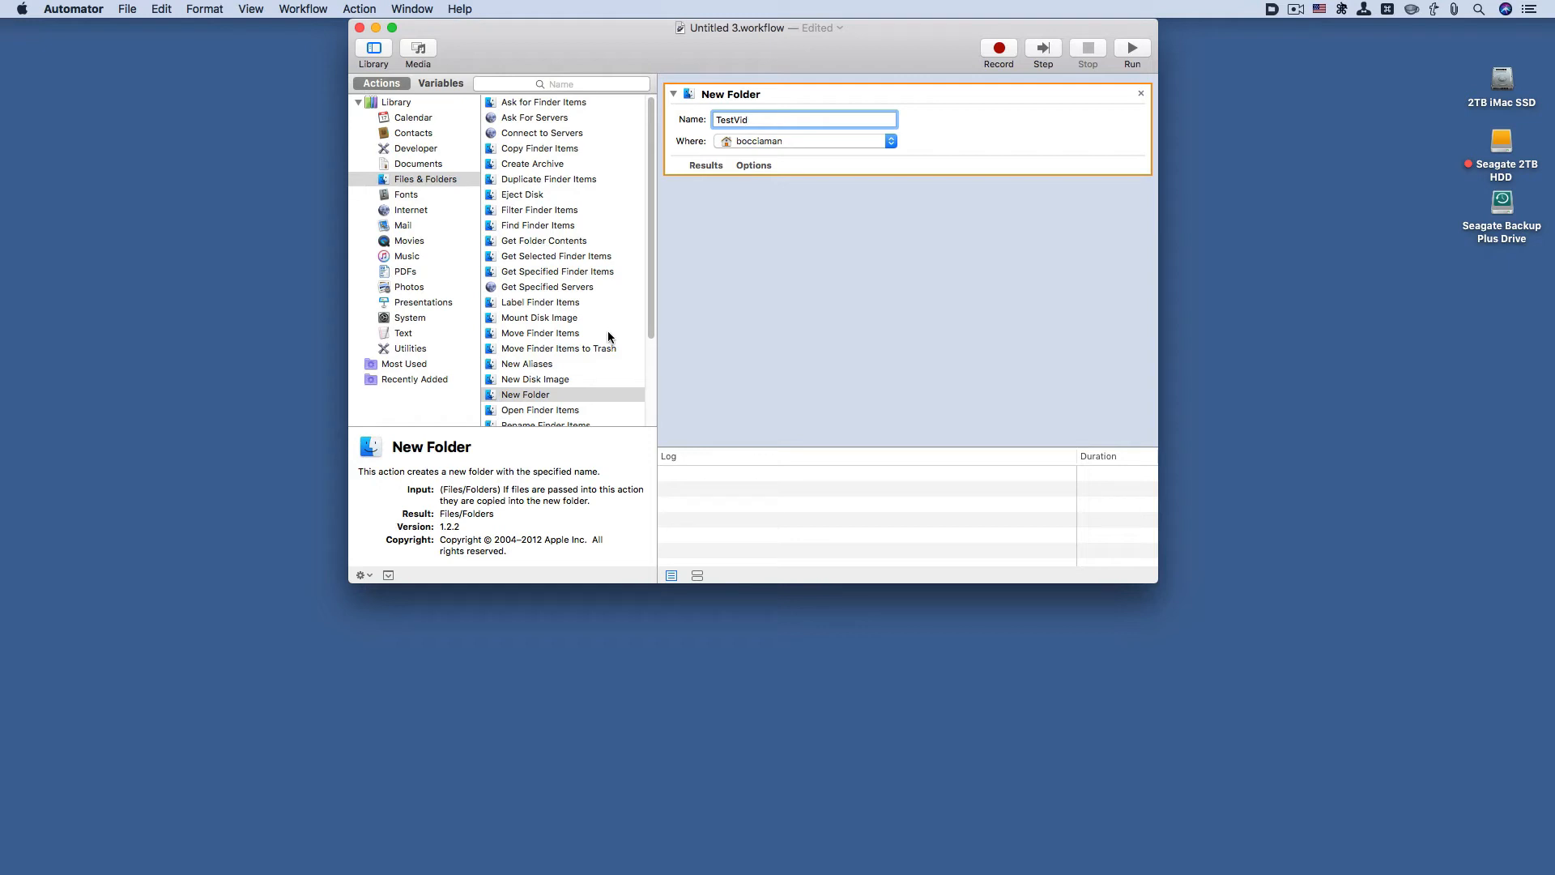
Add a New Aliases action that places the alias on the Desktop, and run the workflow.
double_click(552, 364)
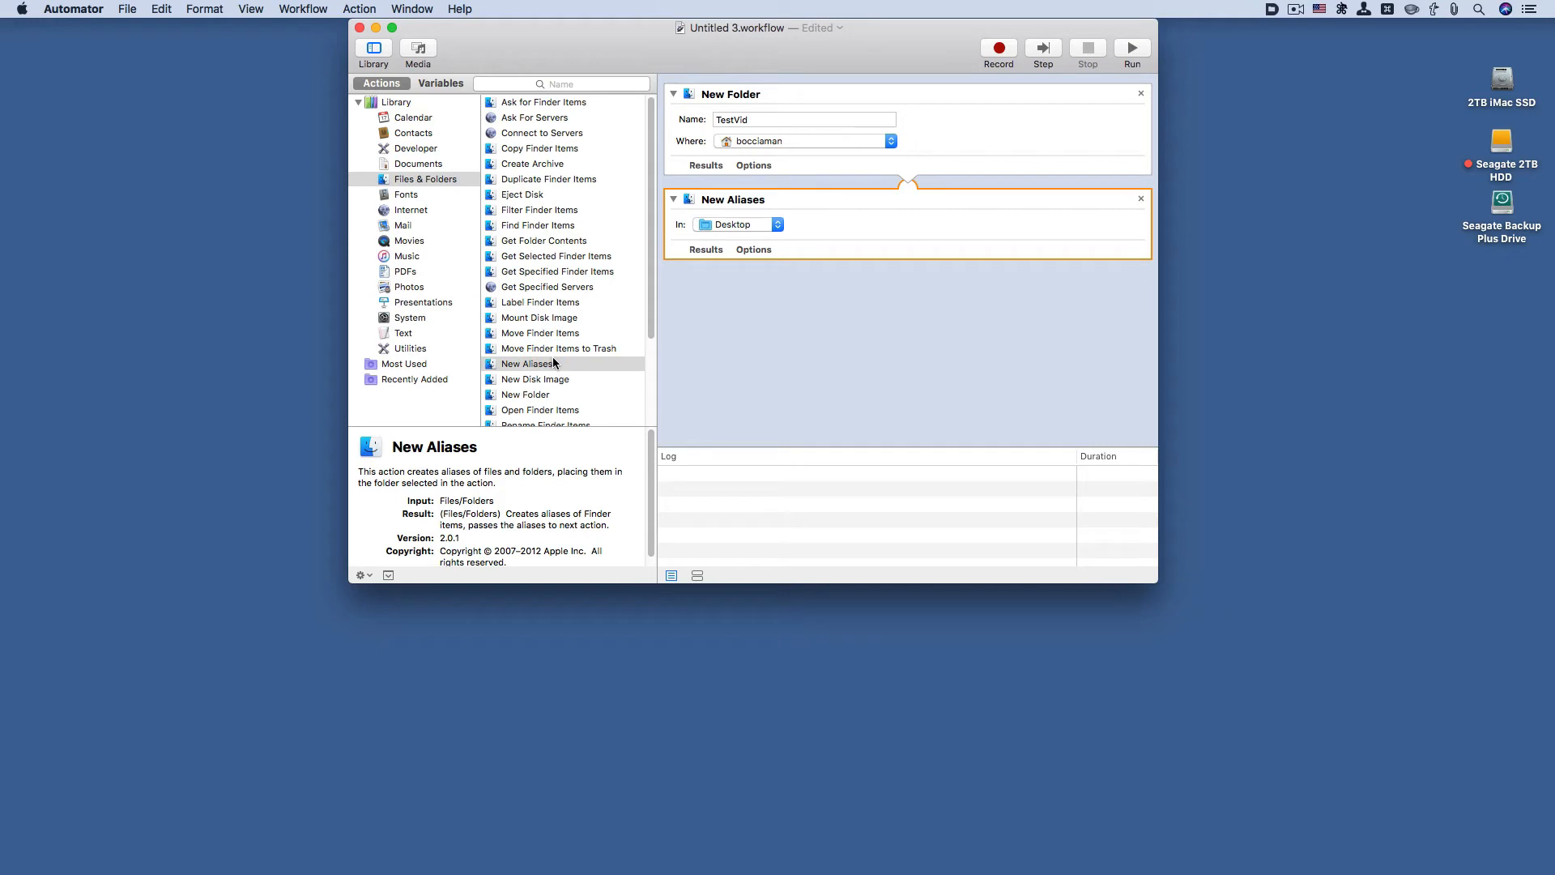
click(685, 251)
click(1140, 57)
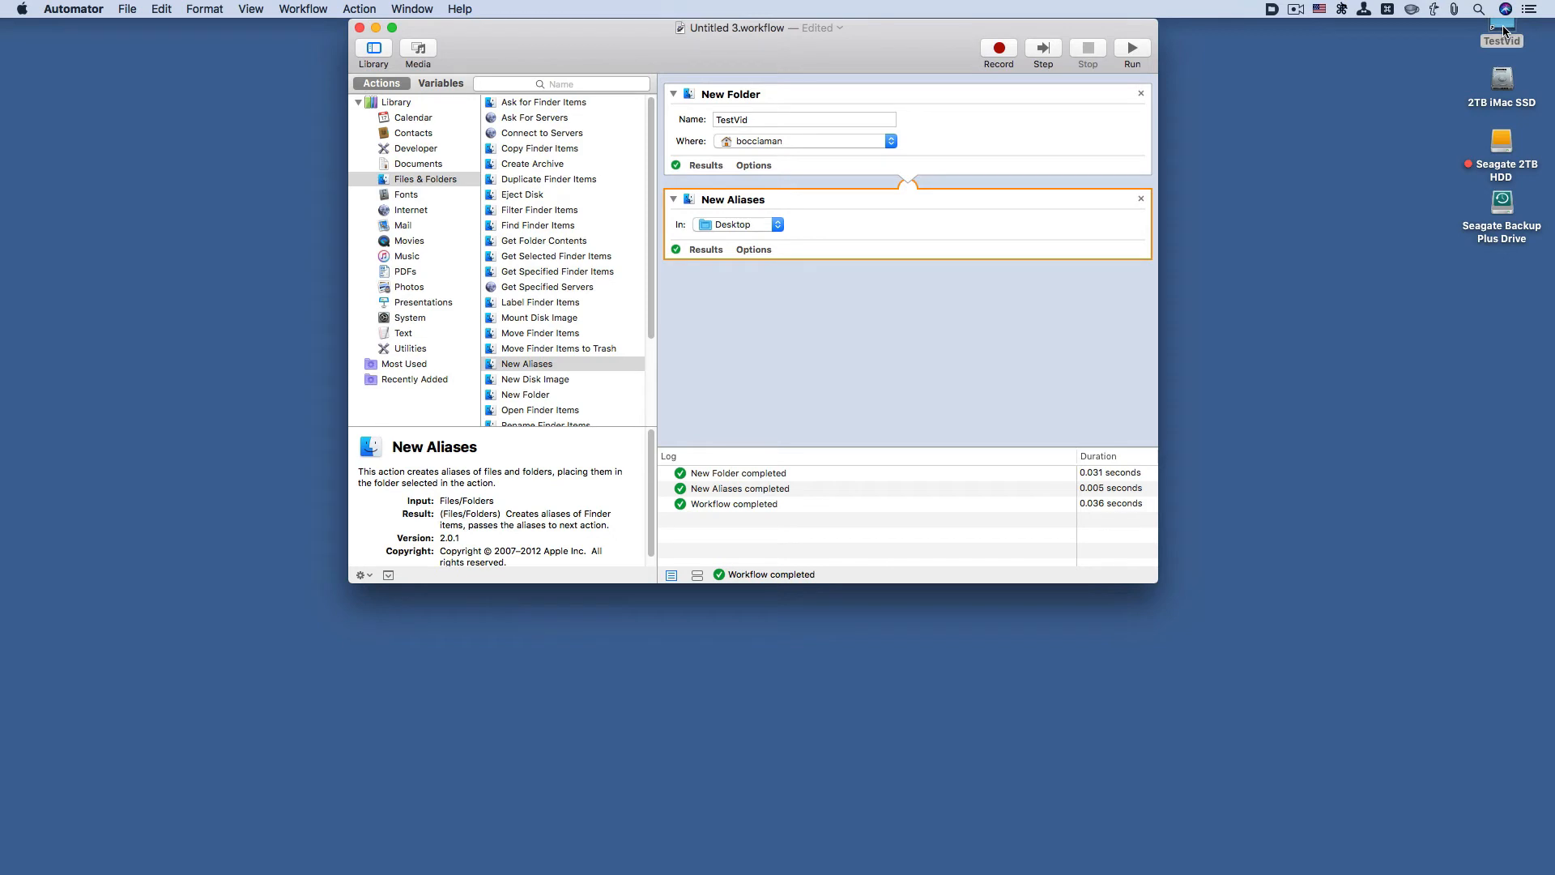
Move the TestVid alias on the desktop to just below the Seagate Backup Plus Drive icon.
drag(1503, 26, 1409, 99)
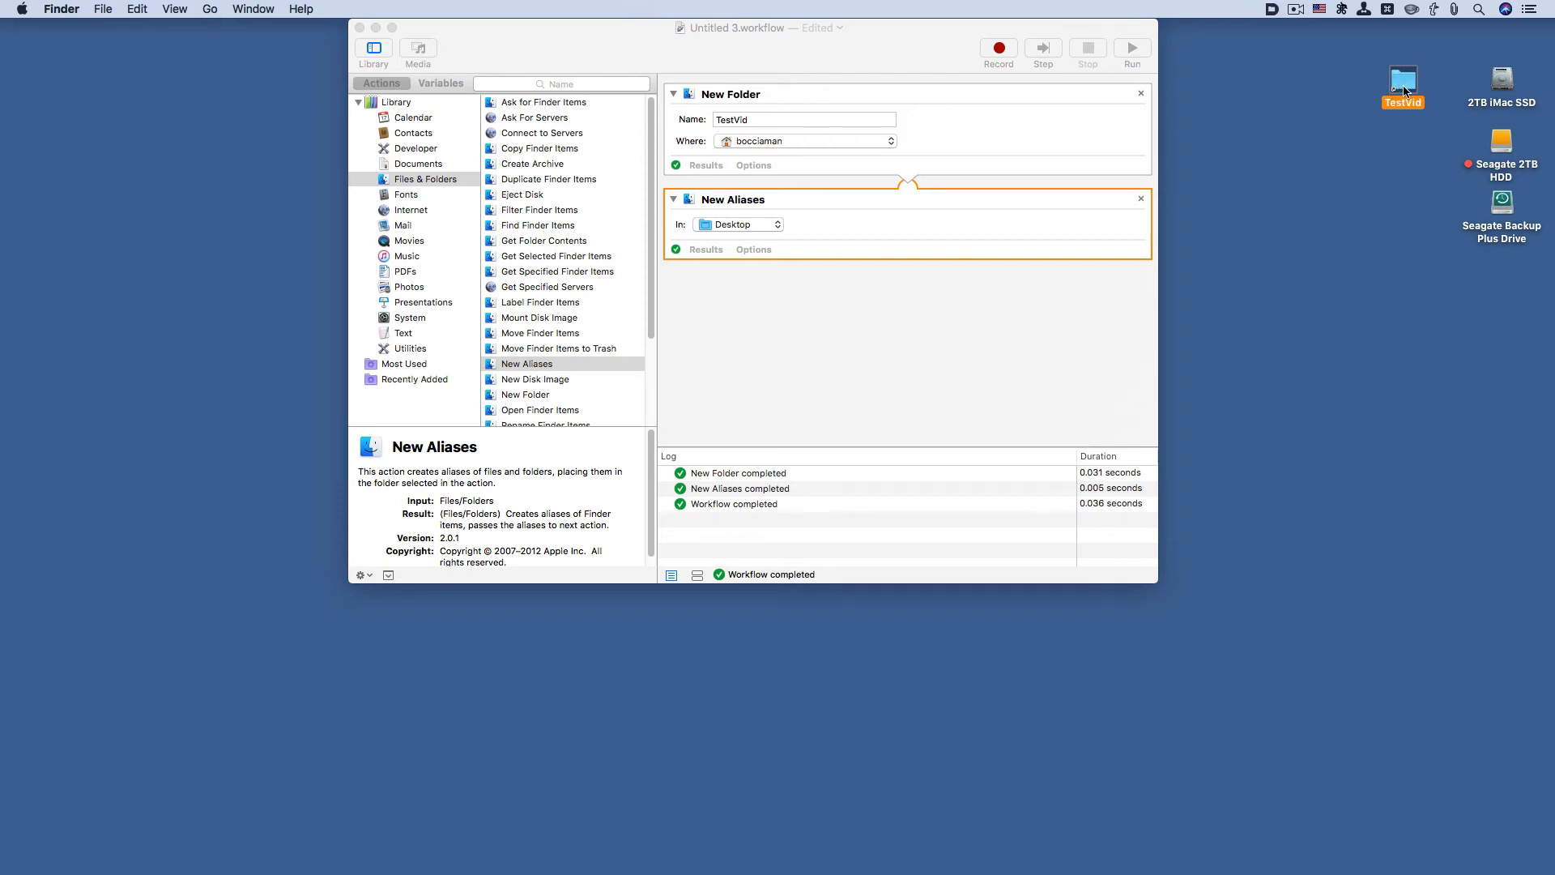
drag(1405, 88, 1514, 297)
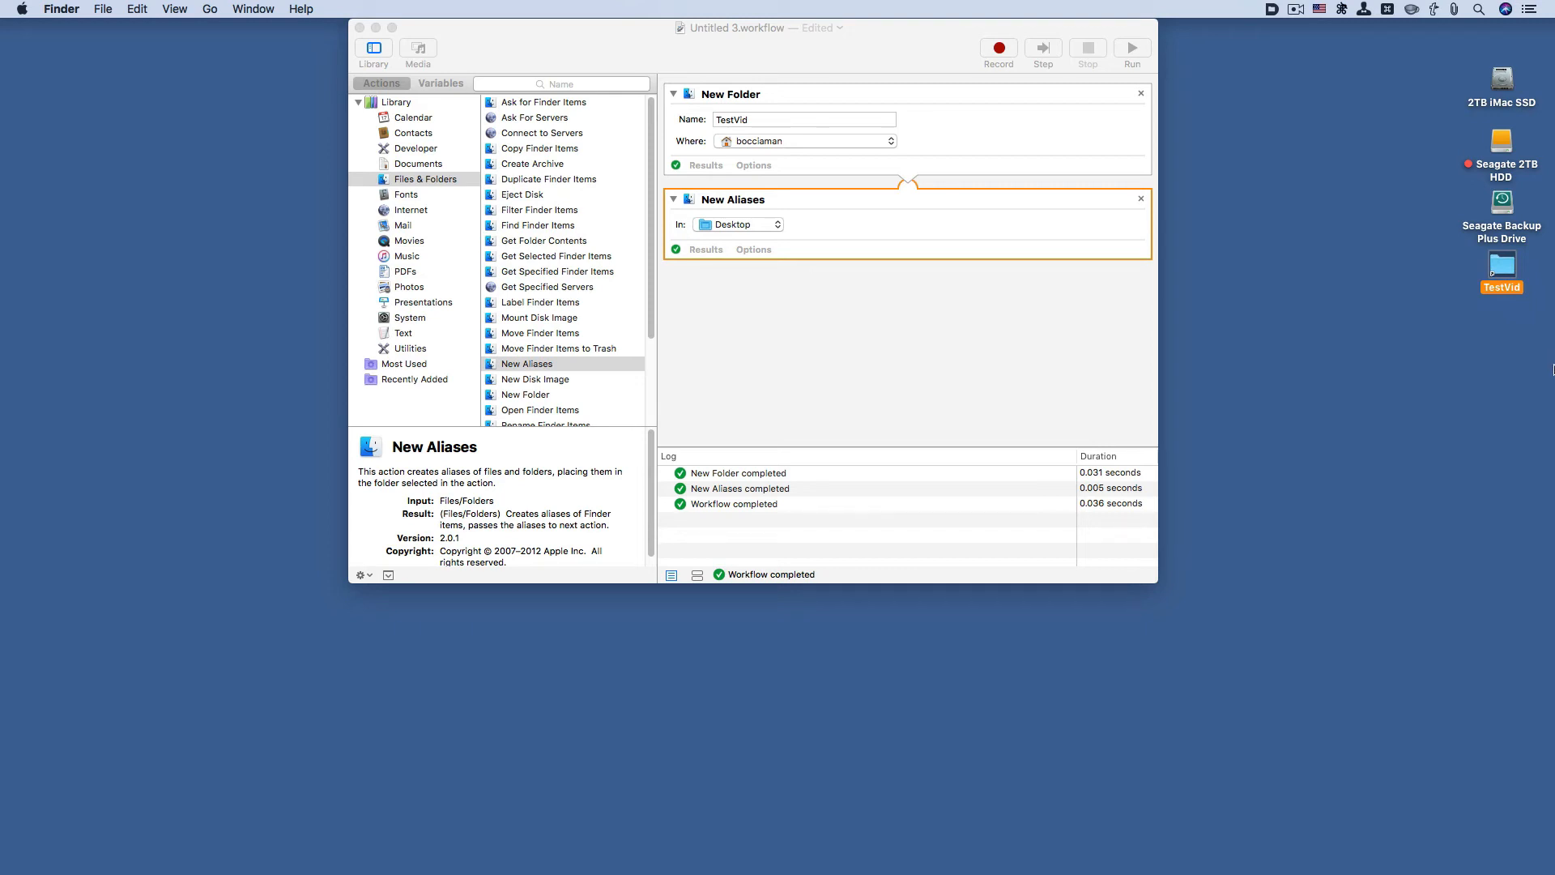
Check the user's home folder in Finder for the original TestVid folder, and close the Finder window.
mouse_move(1549, 370)
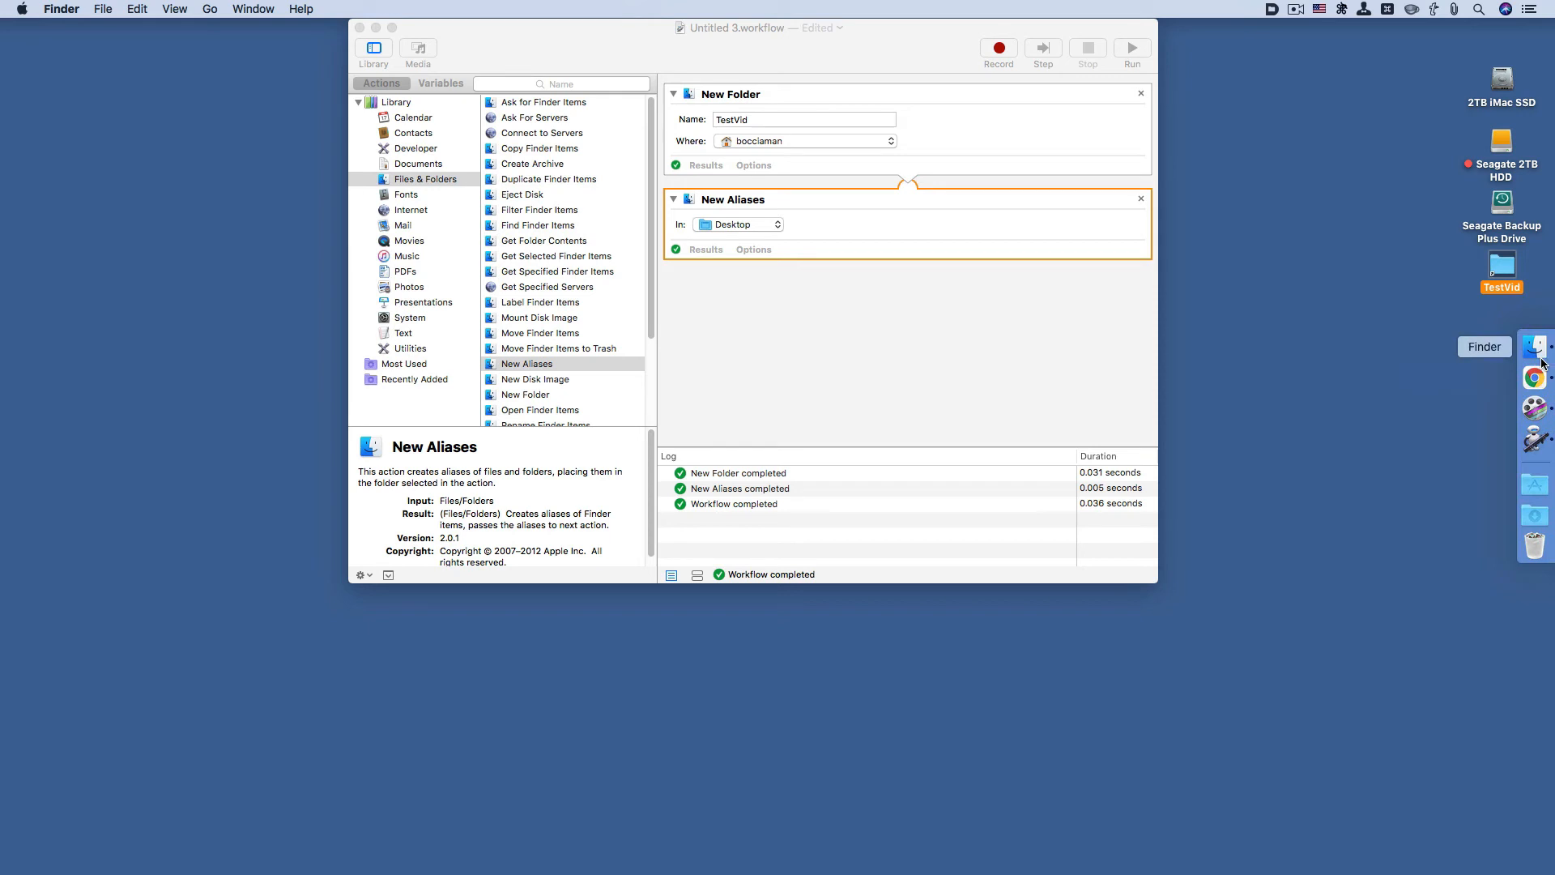
click(1542, 361)
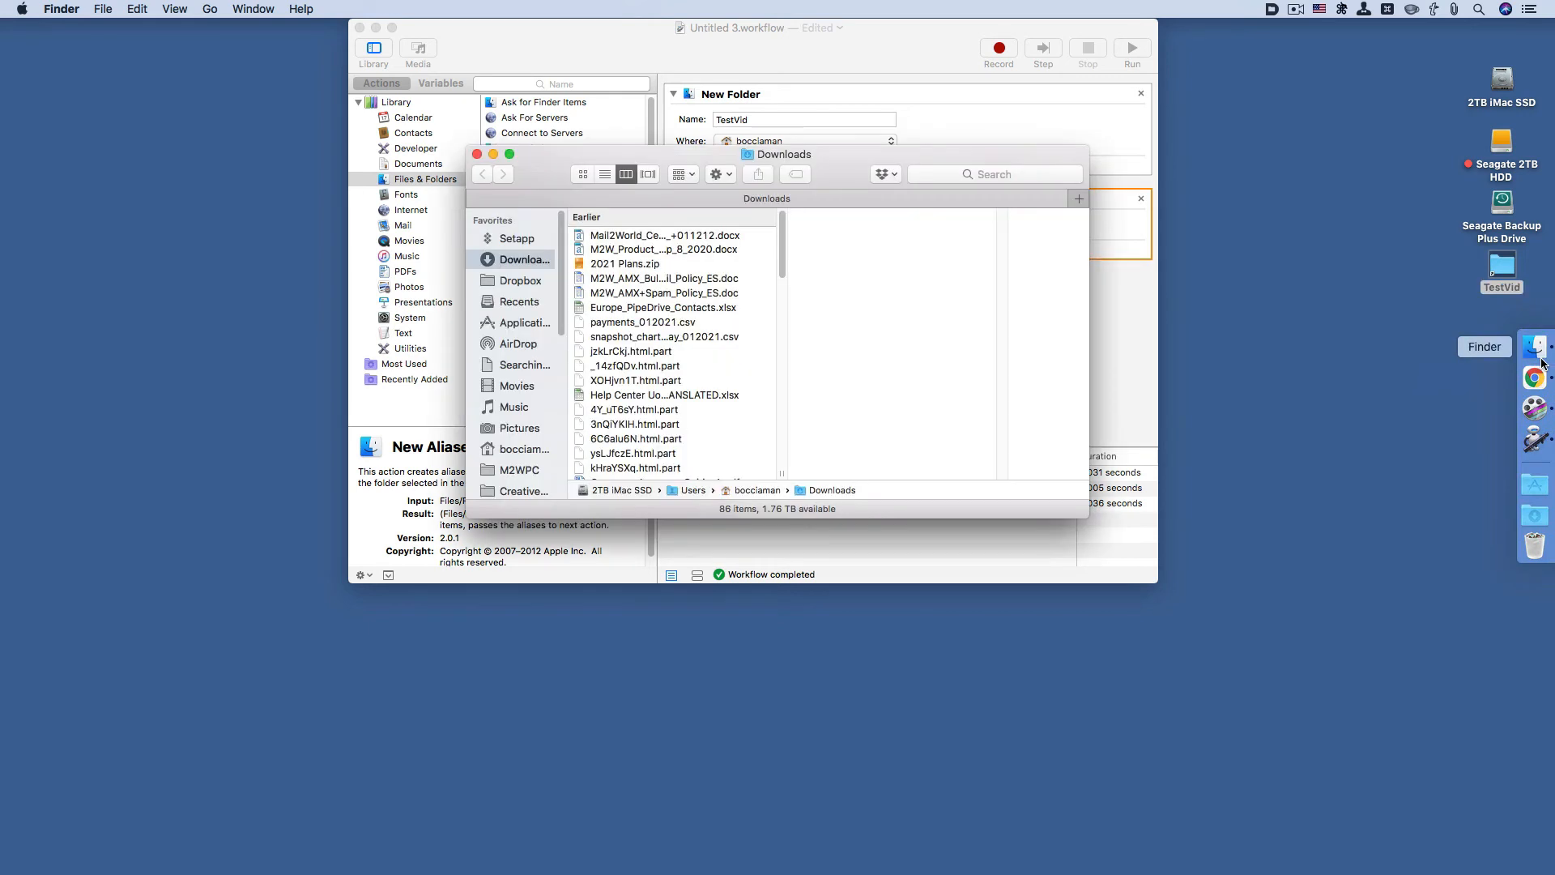
click(491, 450)
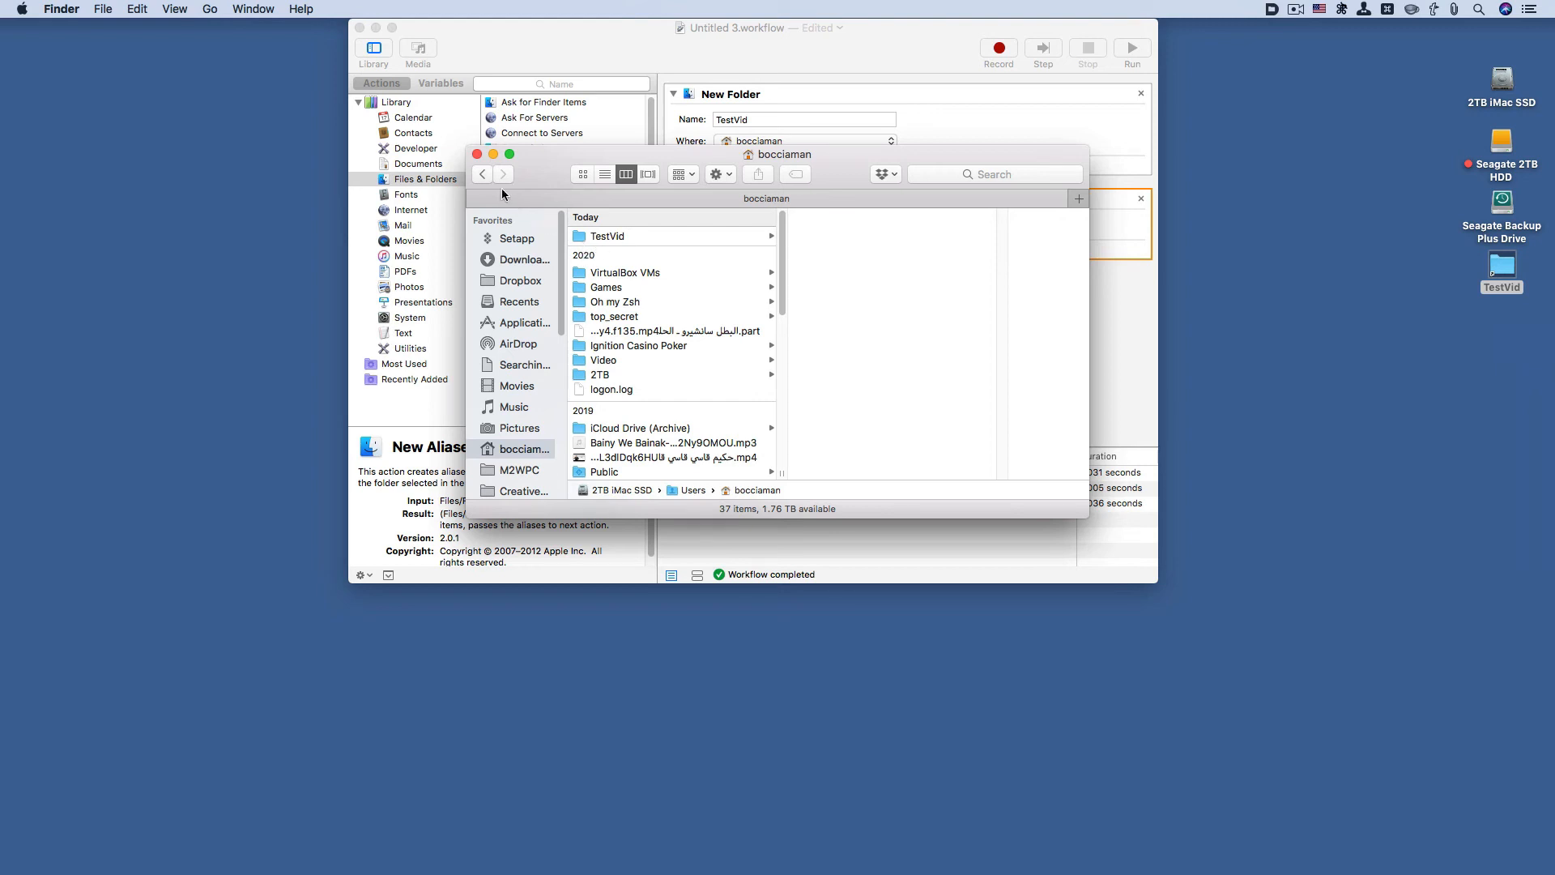
click(476, 155)
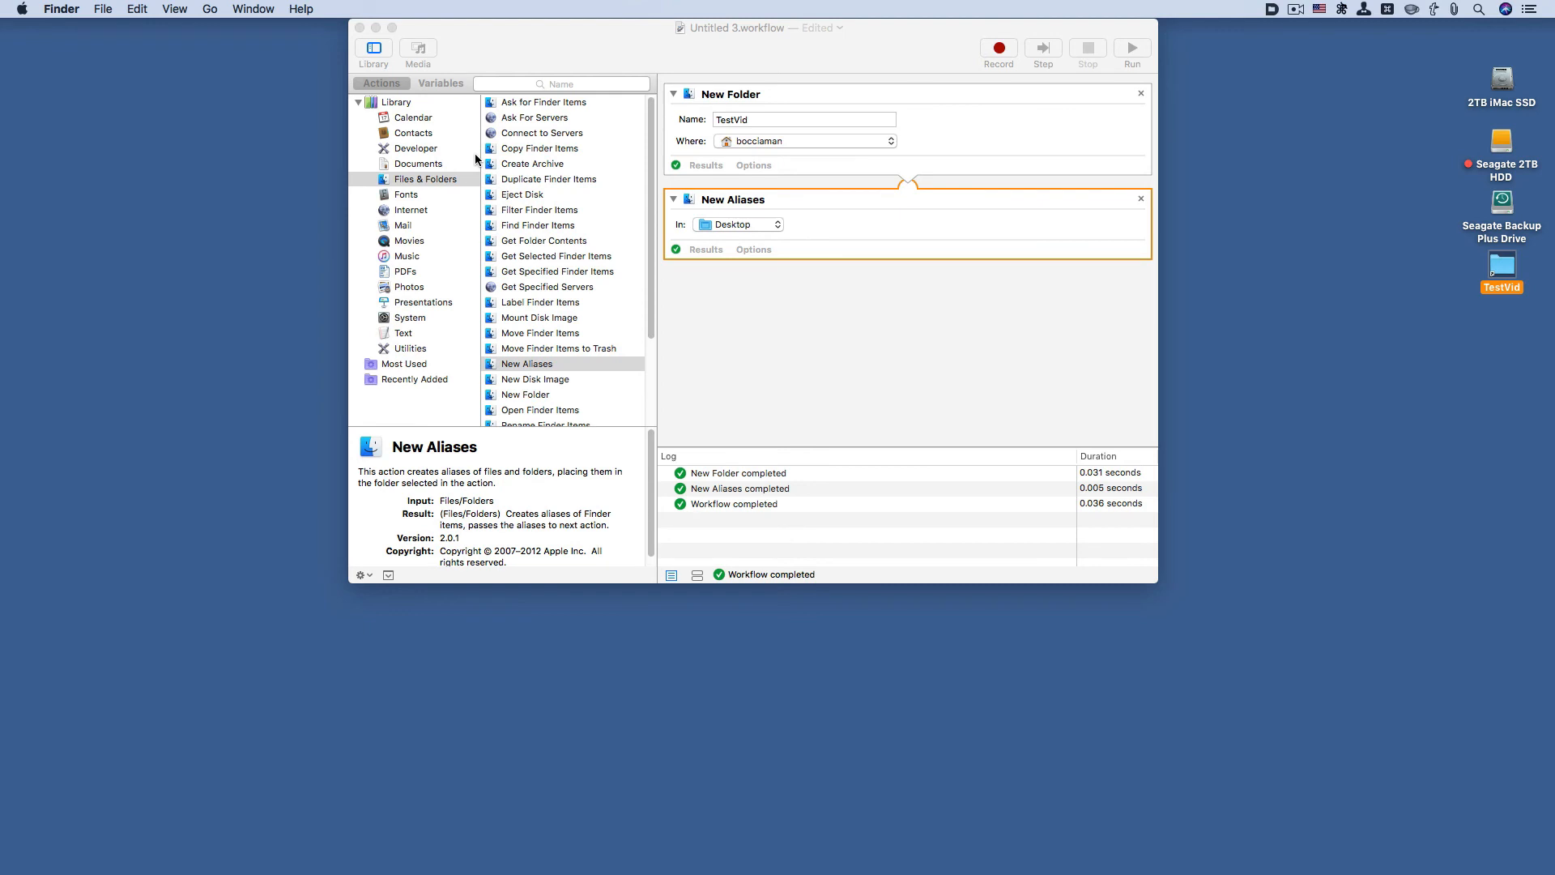
Save the Automator workflow to the Desktop as "Desktop folder shortcut" in Workflow format.
click(489, 51)
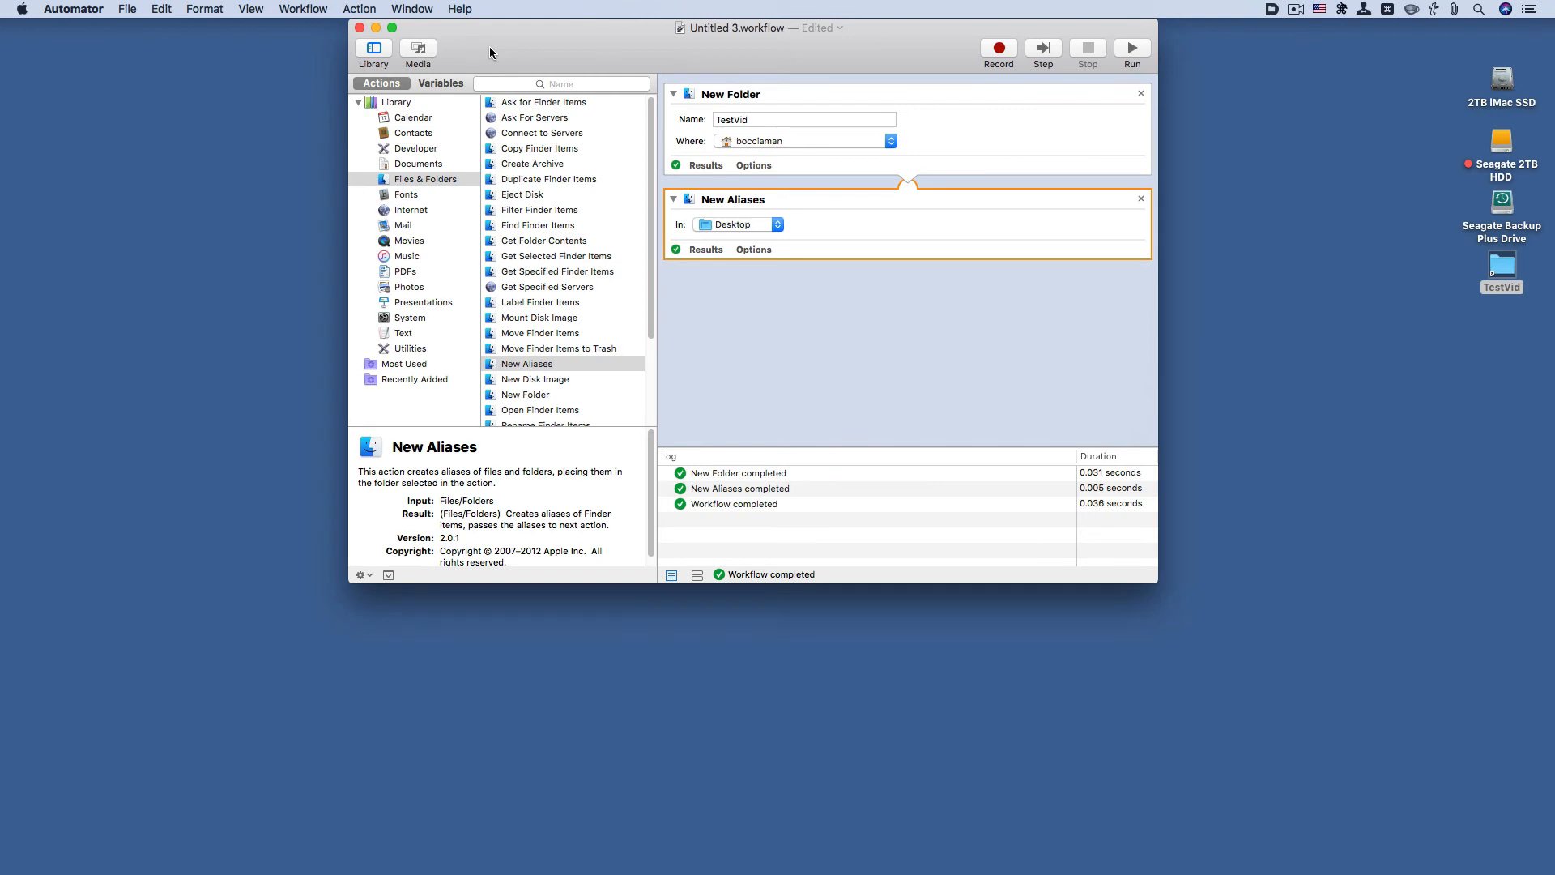
key(super+s)
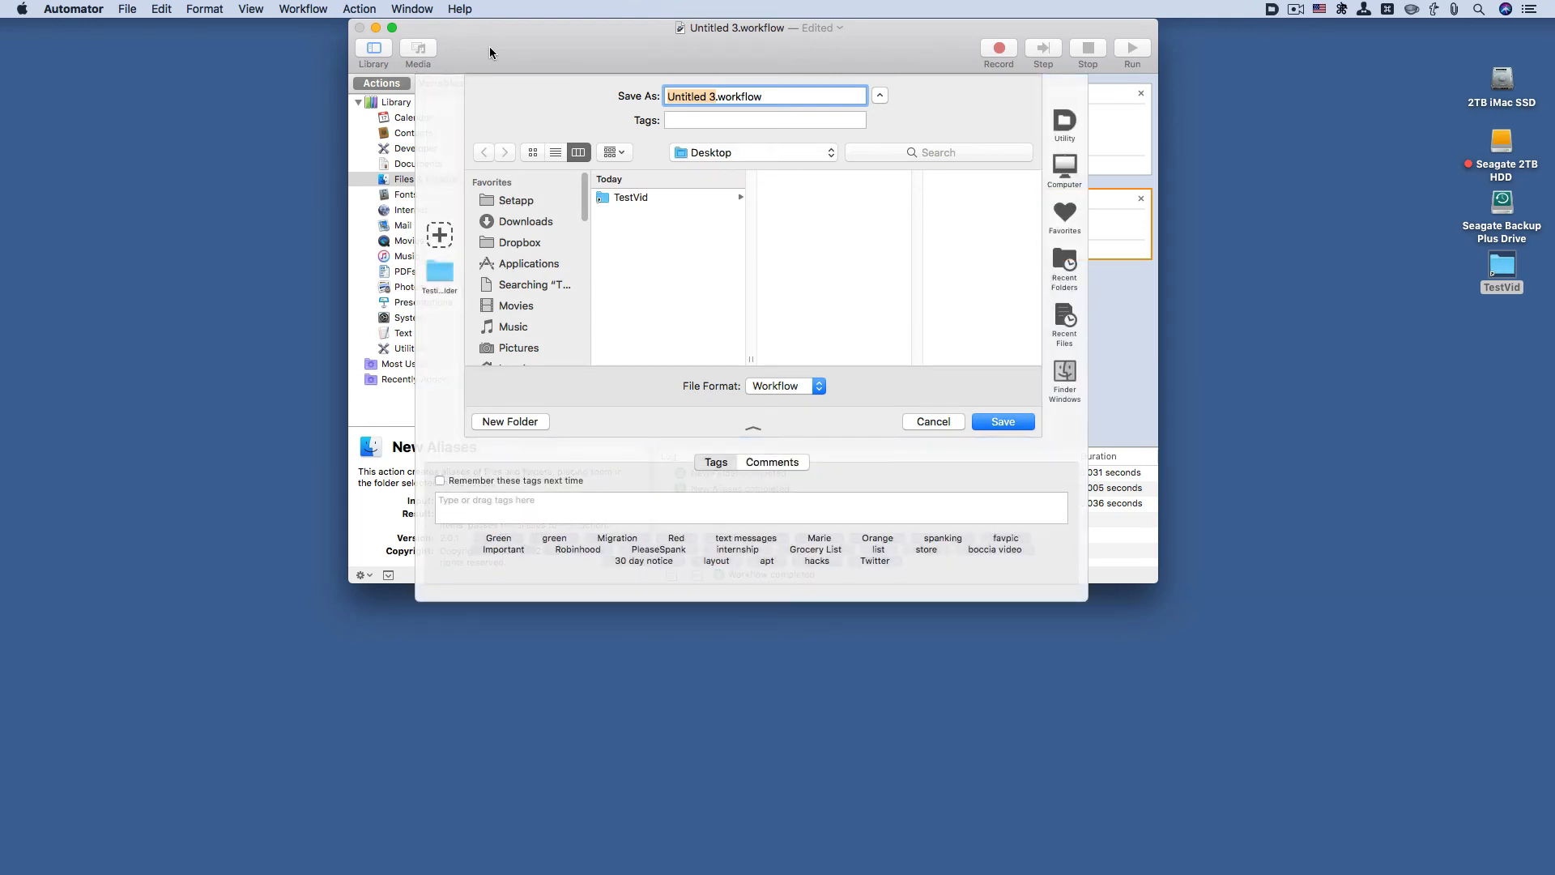
text(Desktop folder s)
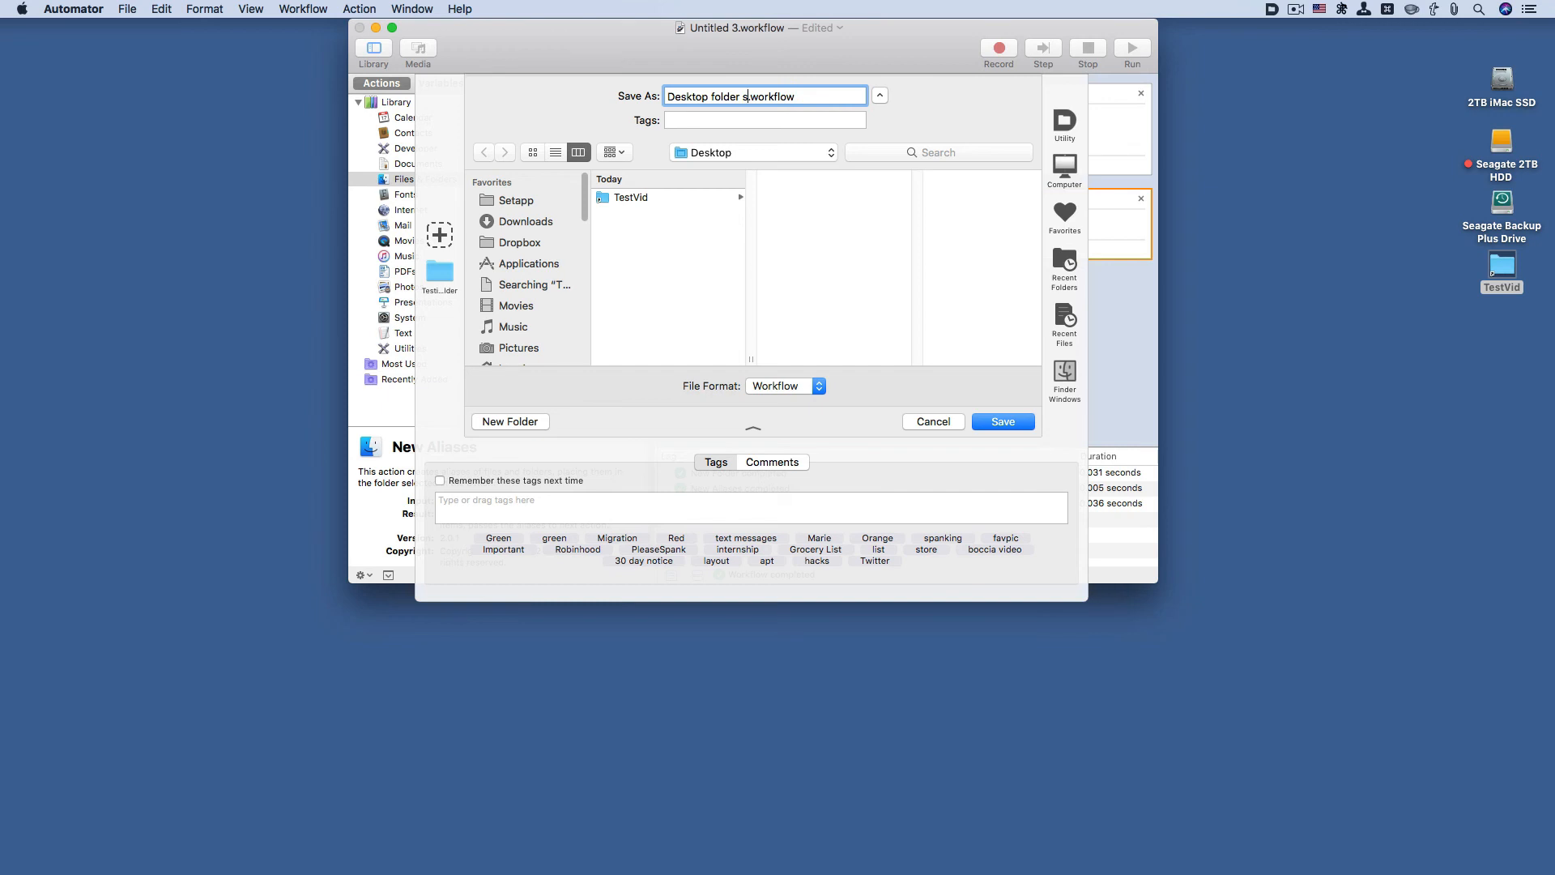
text(hortcut)
scroll(492, 298, down, 1)
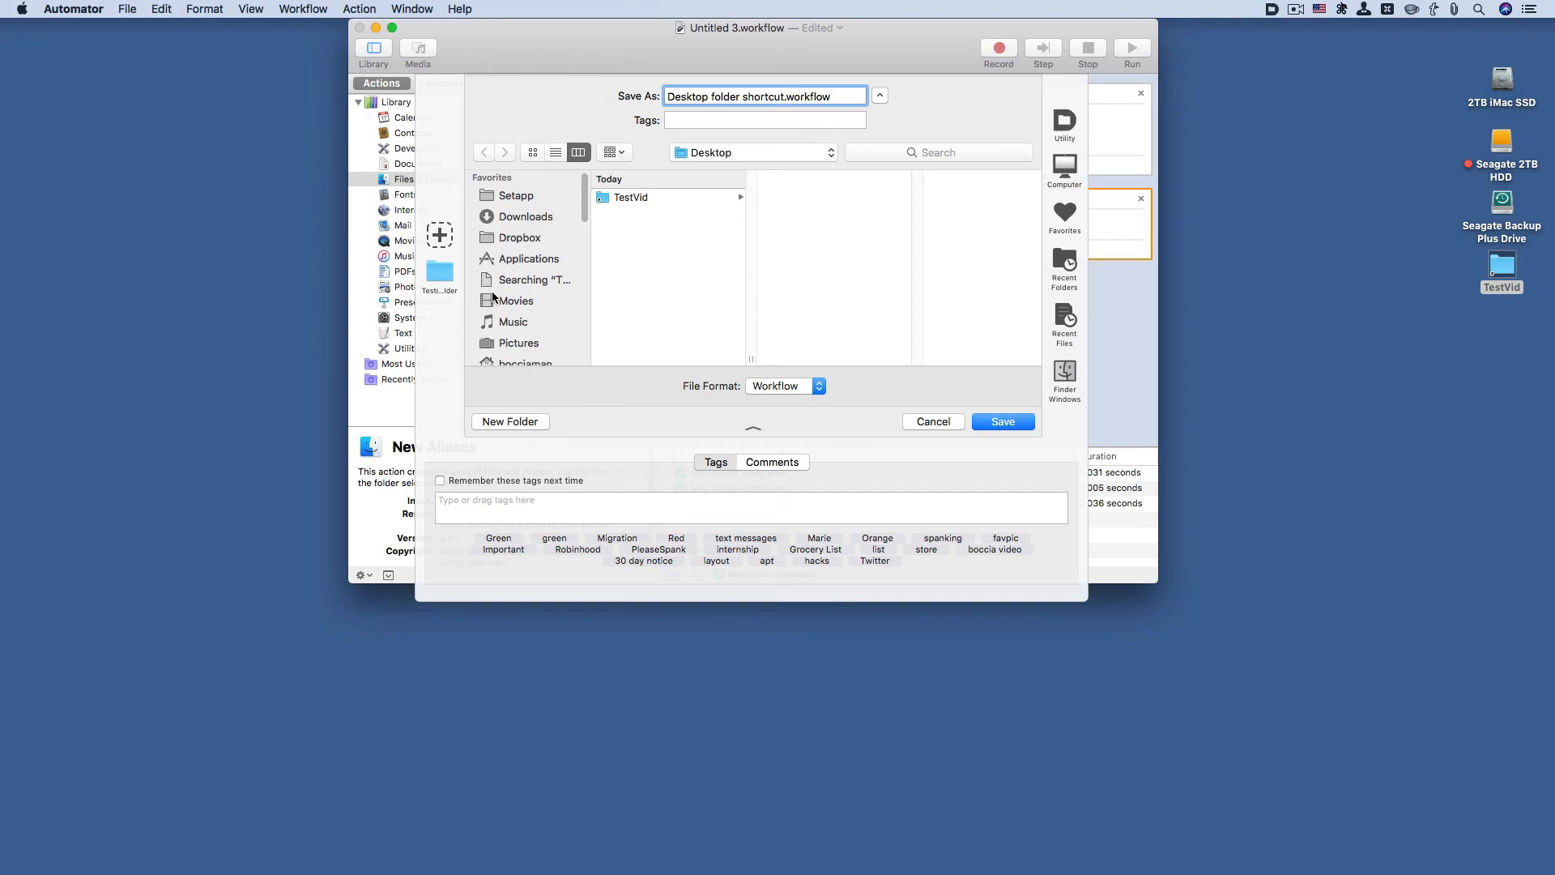
scroll(493, 297, up, 1)
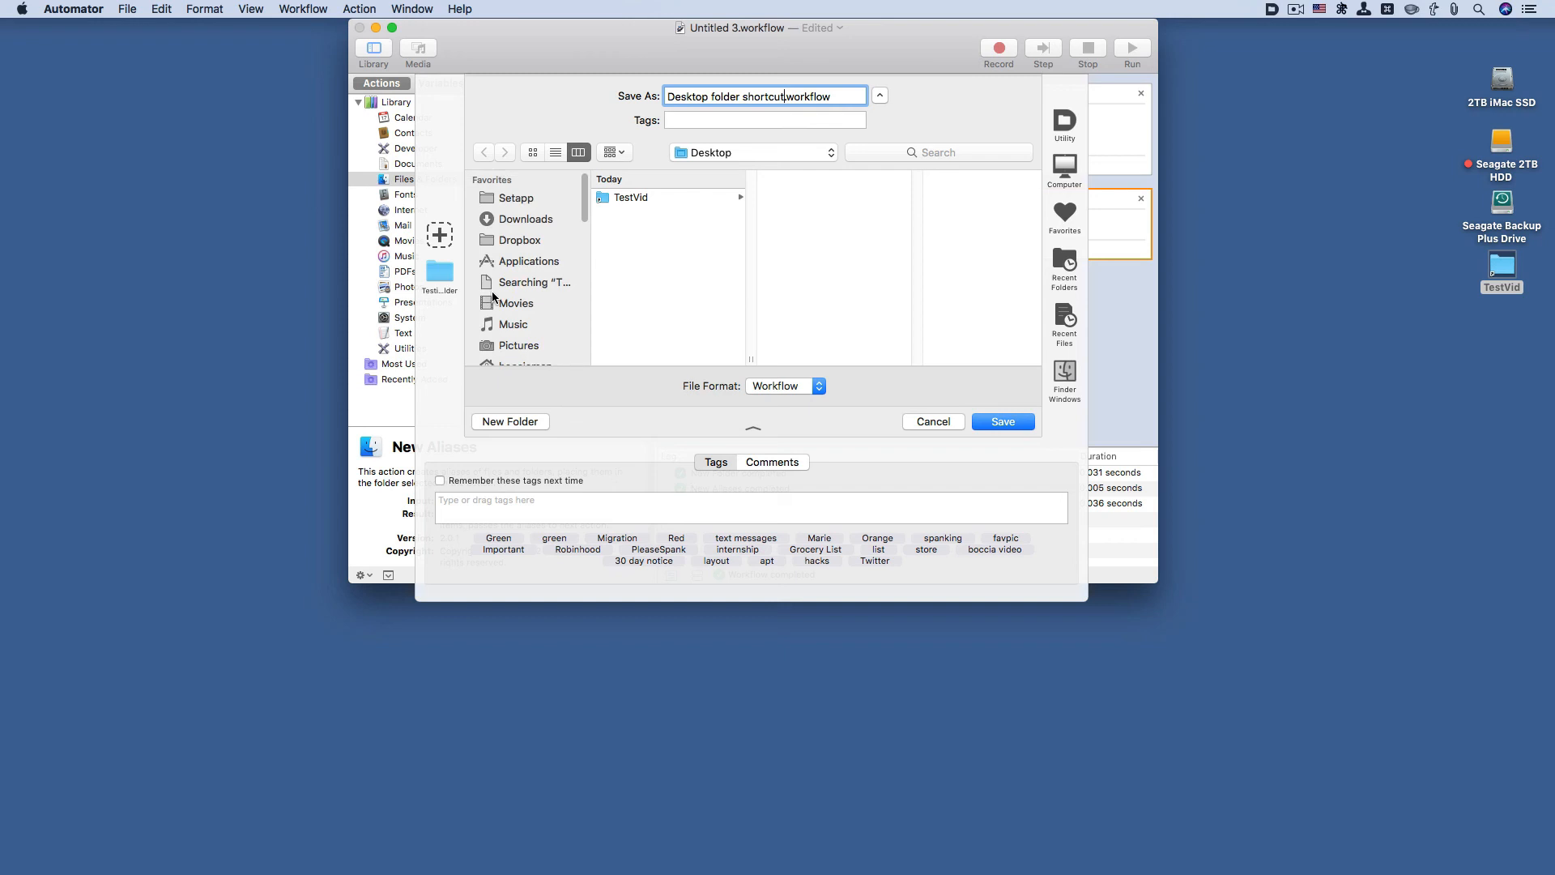
key(Return)
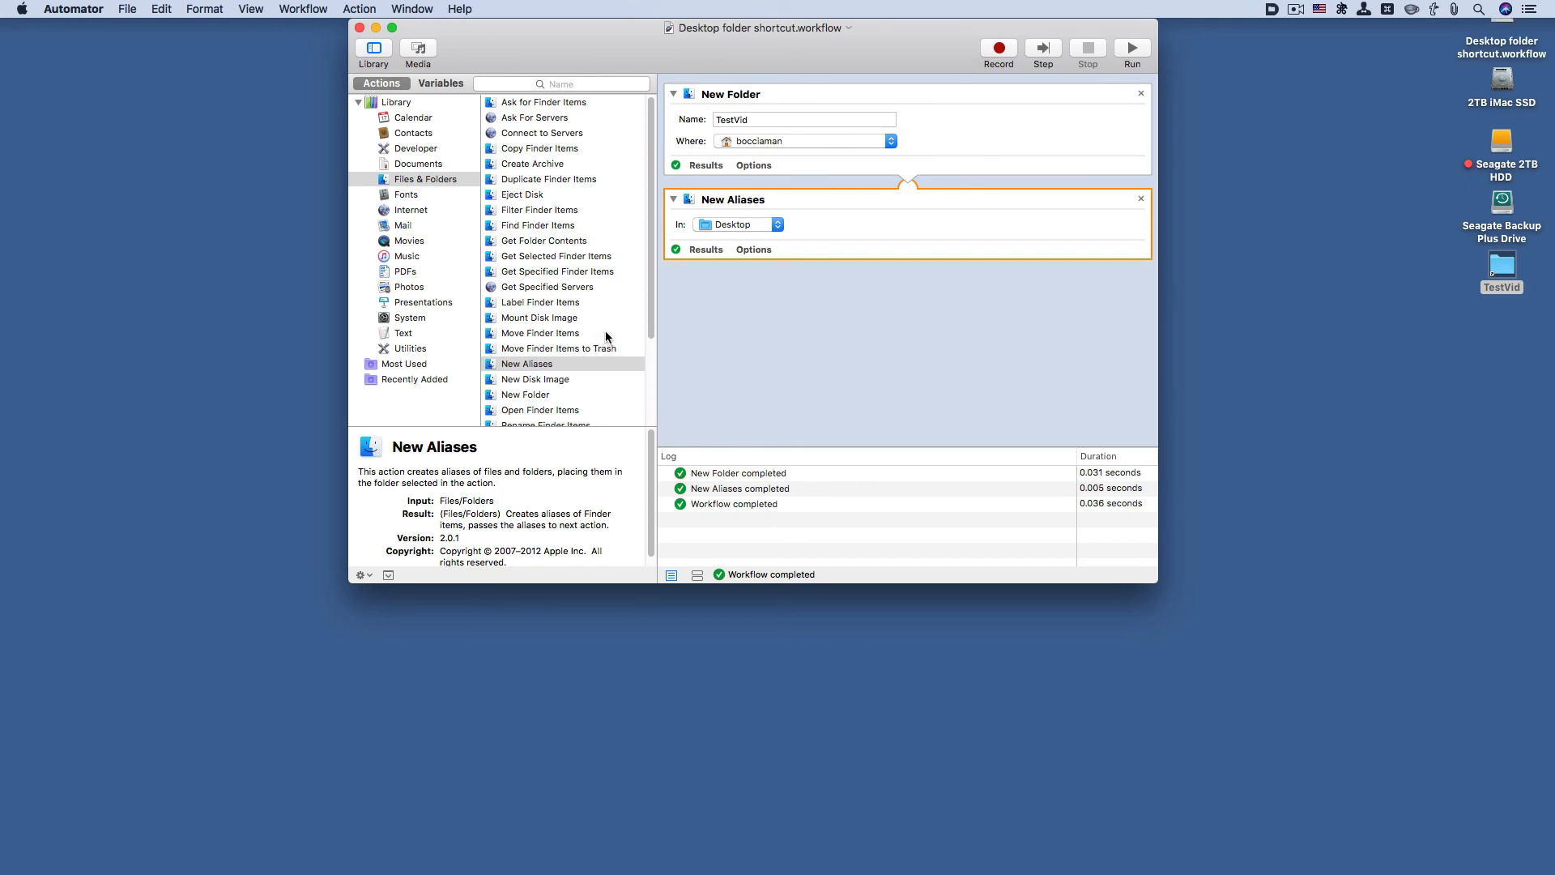
Move the "Desktop folder shortcut.workflow" file on the desktop to below the TestVid alias.
click(1463, 56)
drag(1456, 94, 1440, 391)
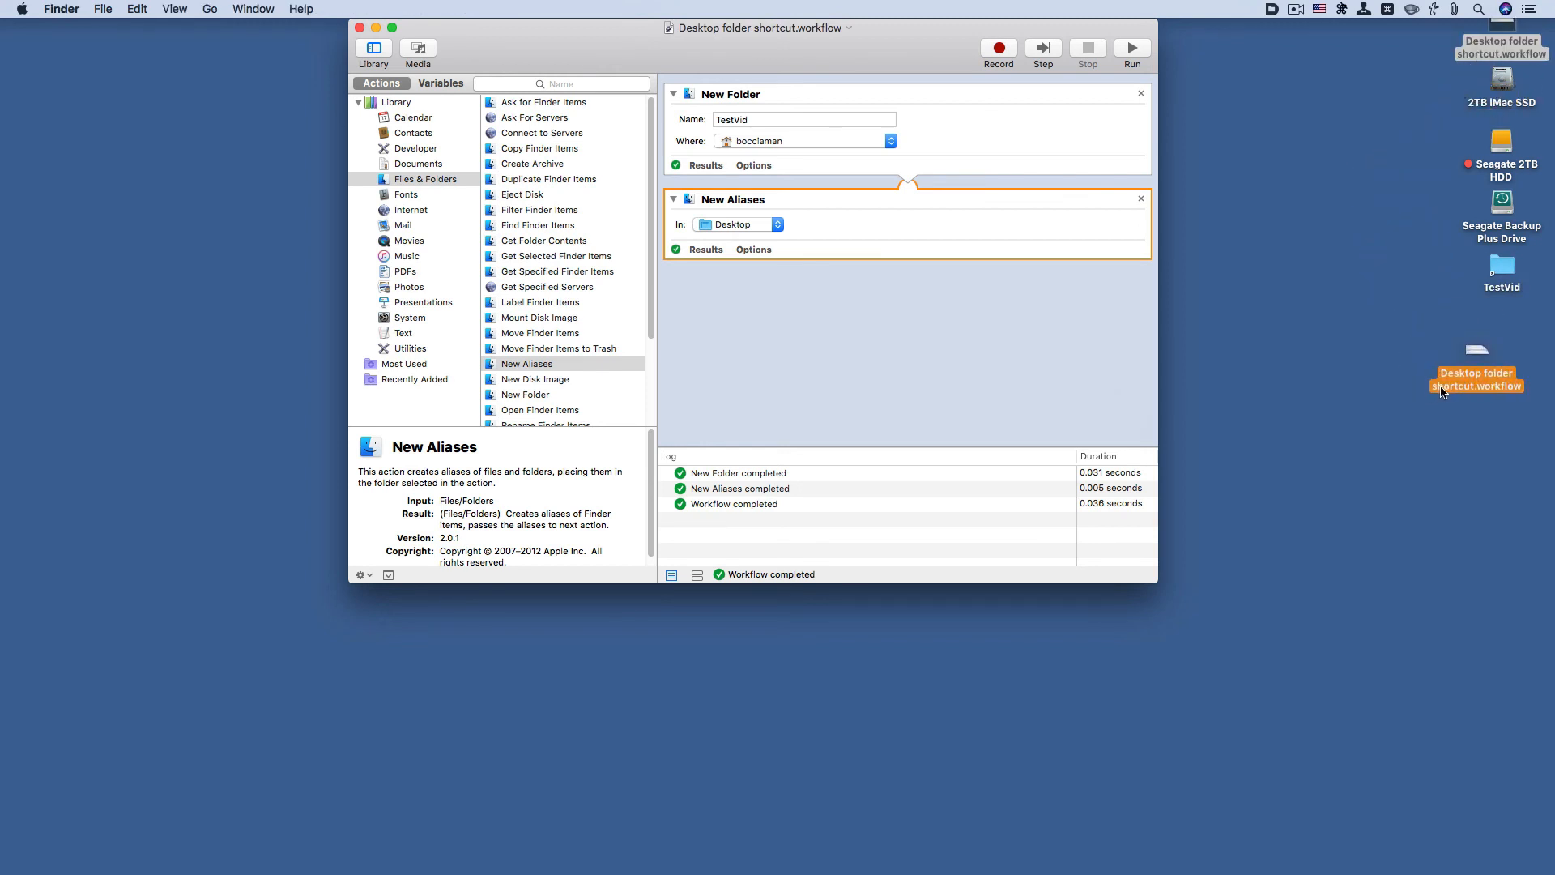